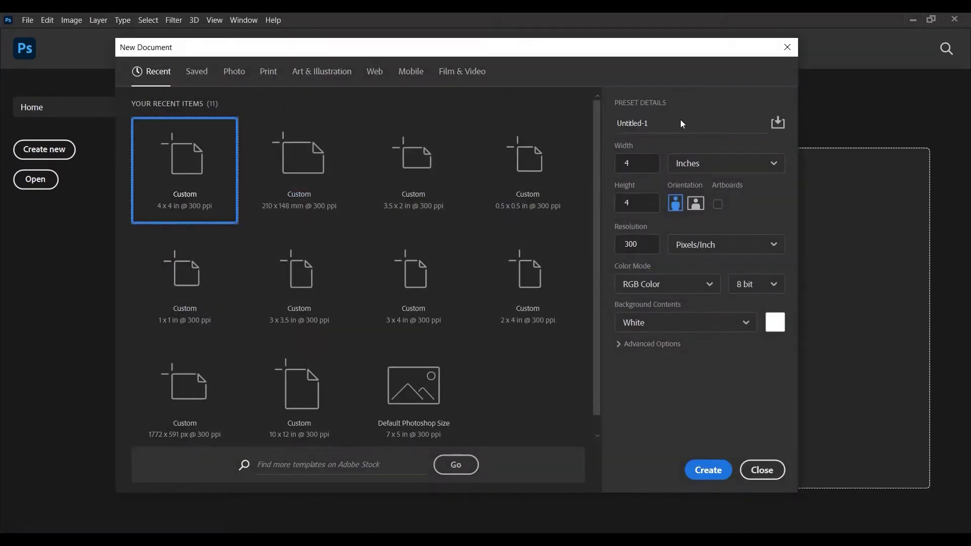
Create a white 4 × 4 inch, 300 ppi RGB document of 1200 × 1200 px
click(645, 164)
click(627, 205)
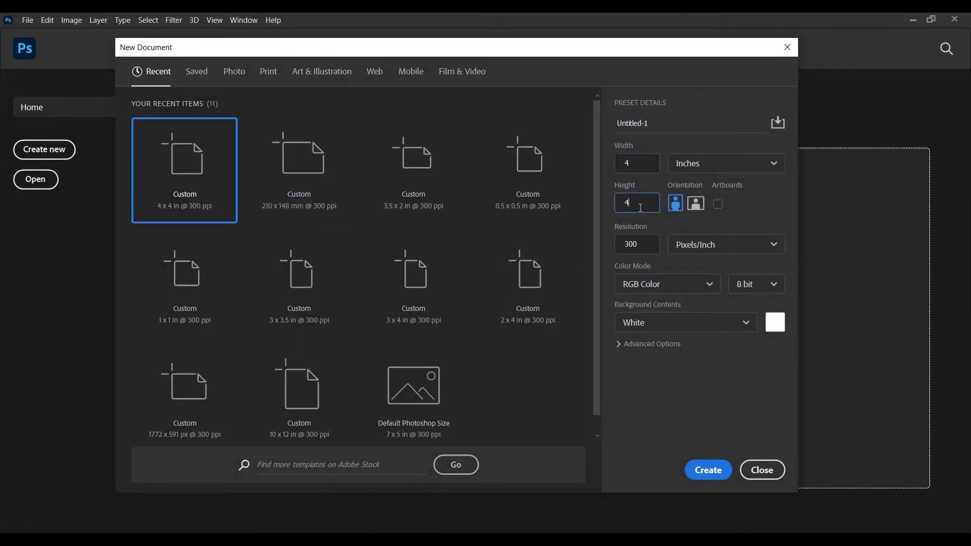
click(650, 247)
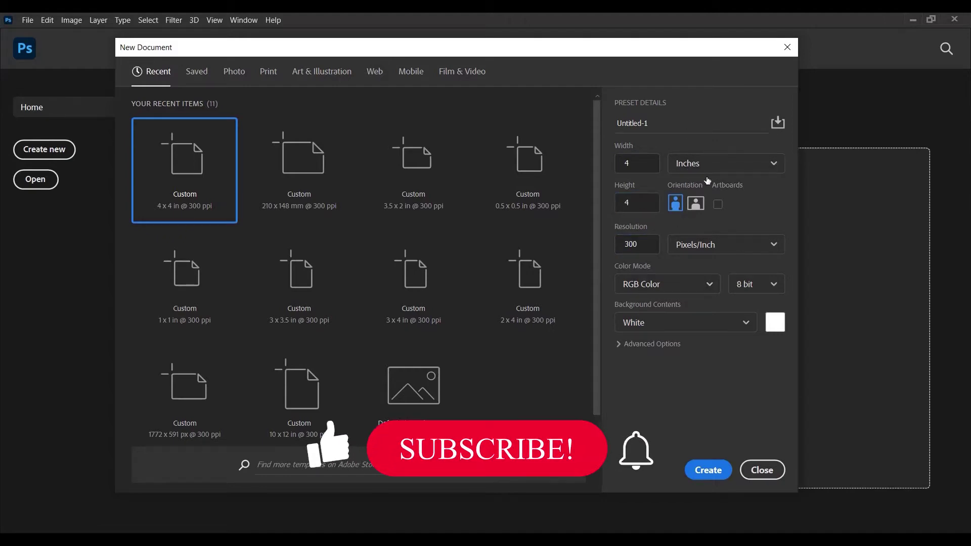
click(679, 284)
click(680, 283)
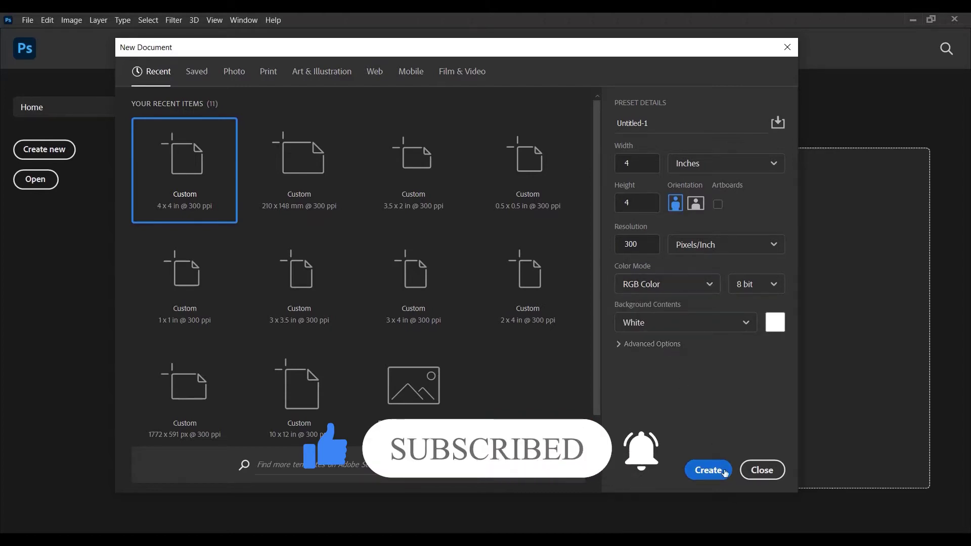
click(709, 471)
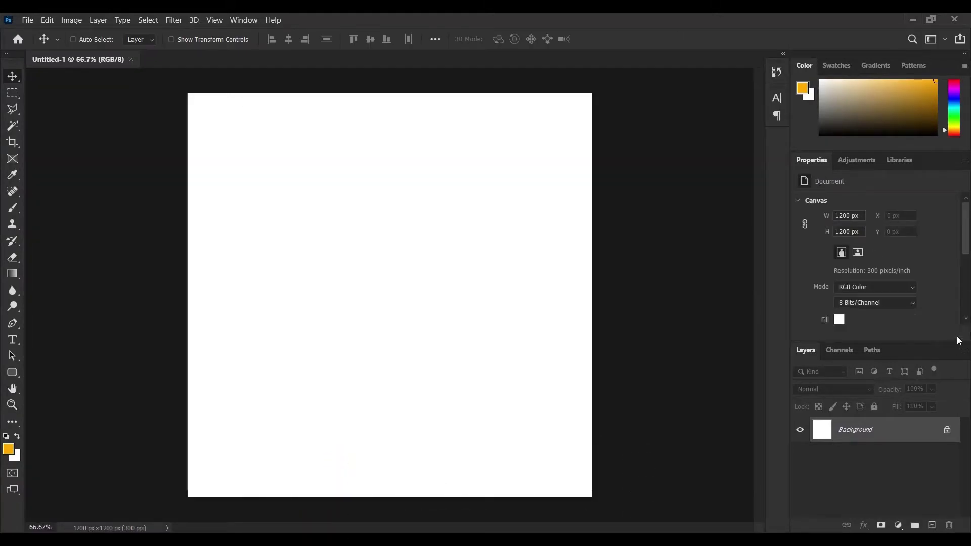
Add a Gradient fill layer and apply the dark-to-bright red preset
click(896, 520)
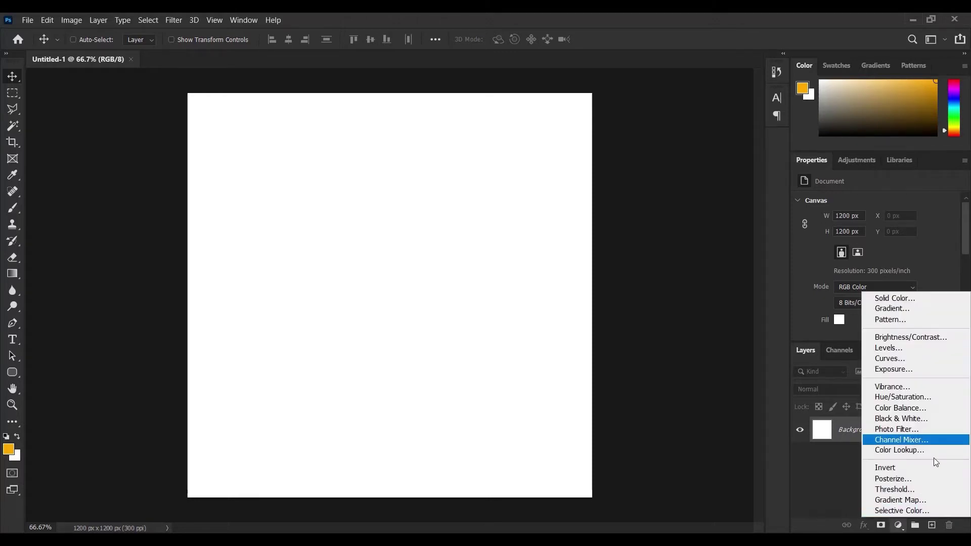
click(941, 307)
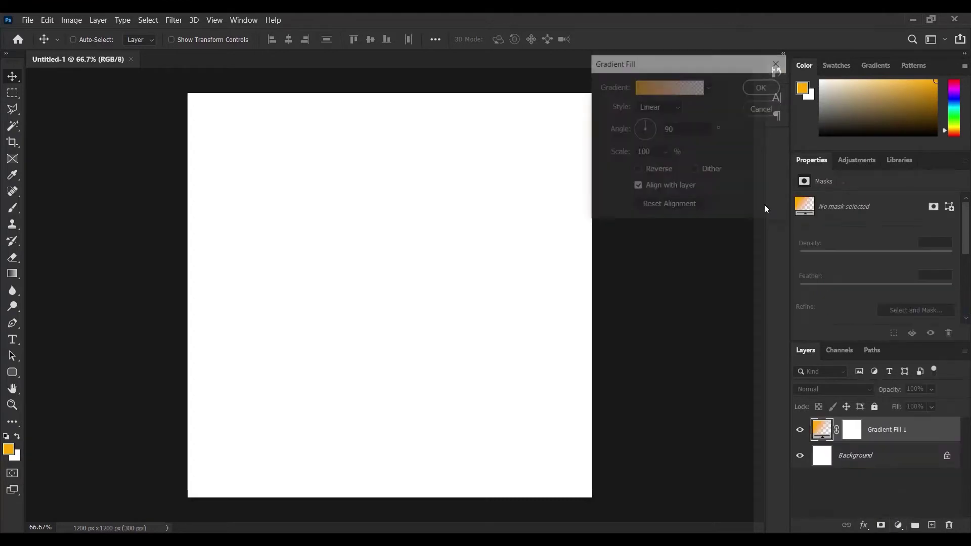
click(646, 88)
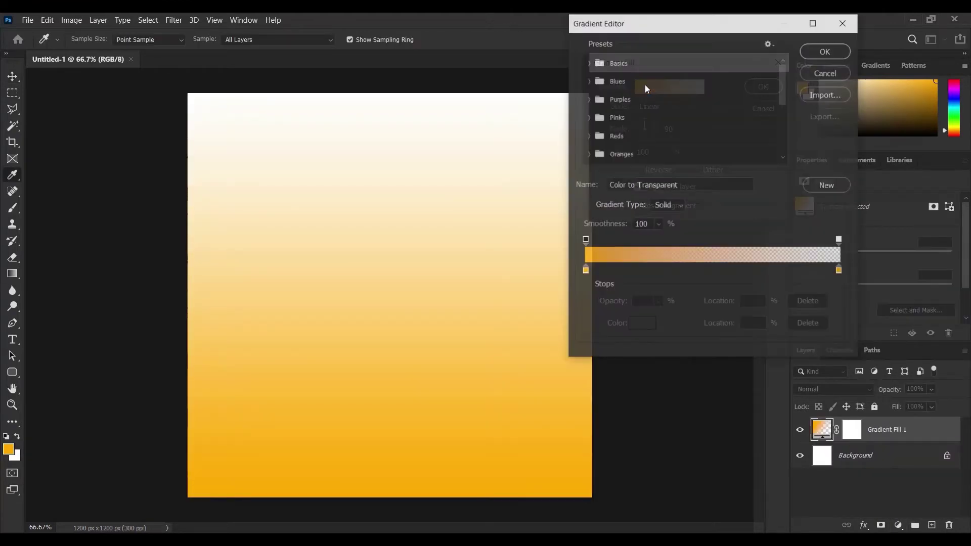
scroll(708, 106, down, 4)
scroll(707, 116, down, 1)
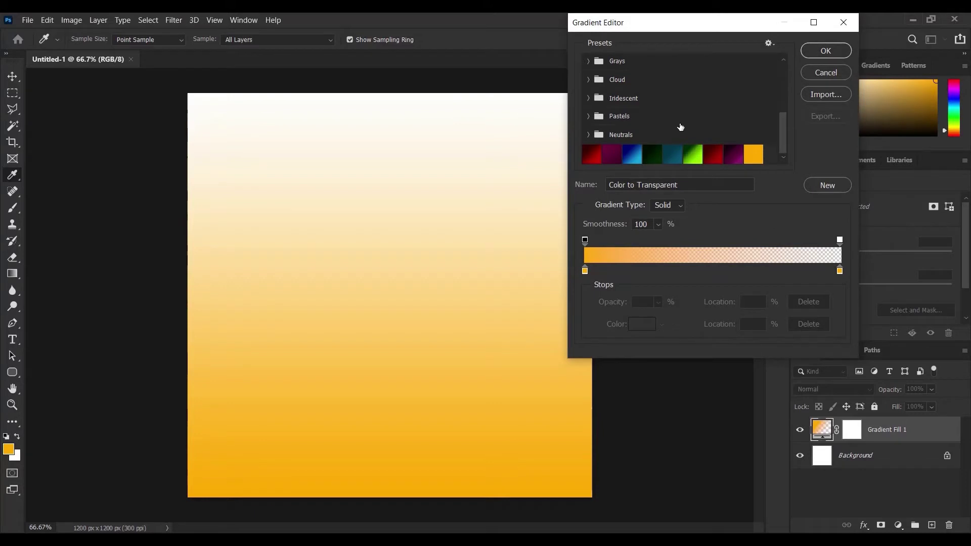
click(597, 147)
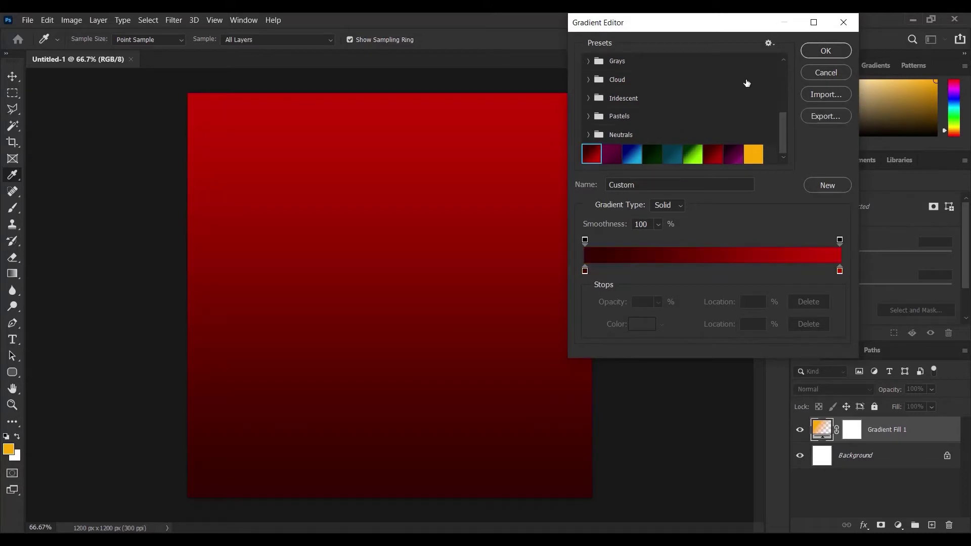
Set the gradient's left stop to #350000 and right stop to #CA0005
click(584, 271)
click(640, 322)
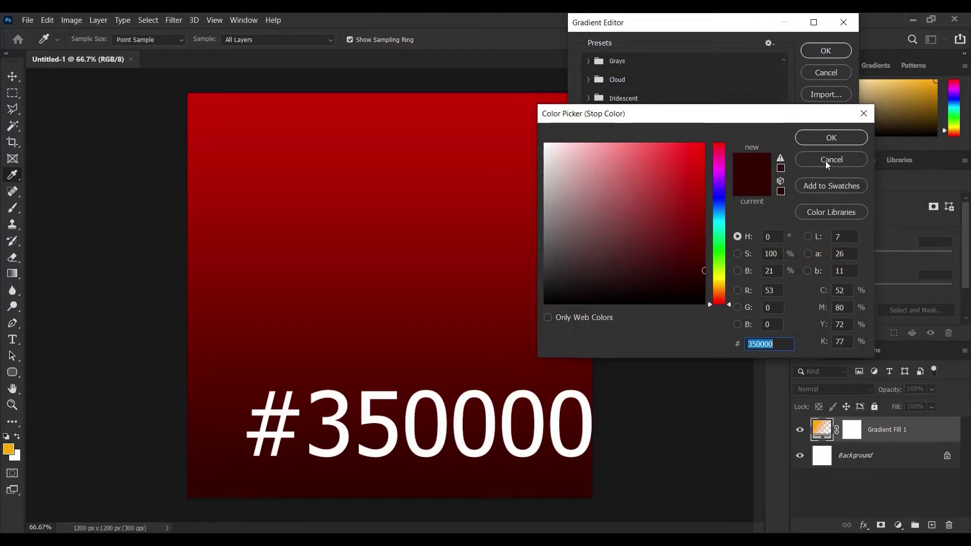
click(823, 143)
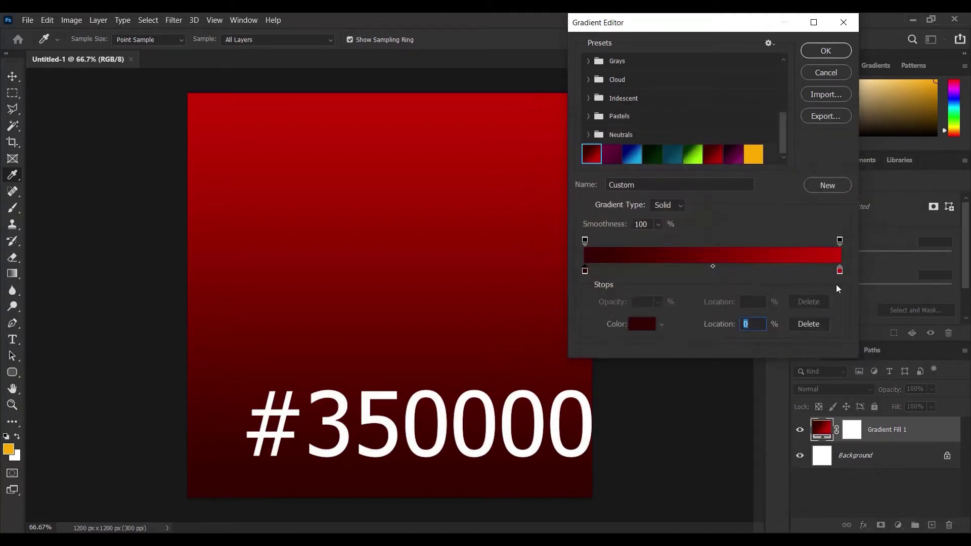
click(839, 271)
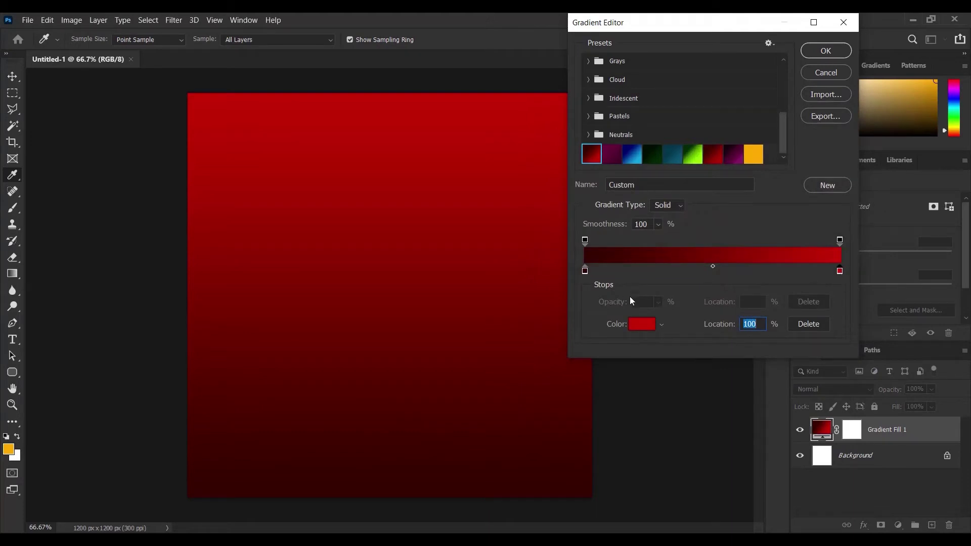
click(641, 324)
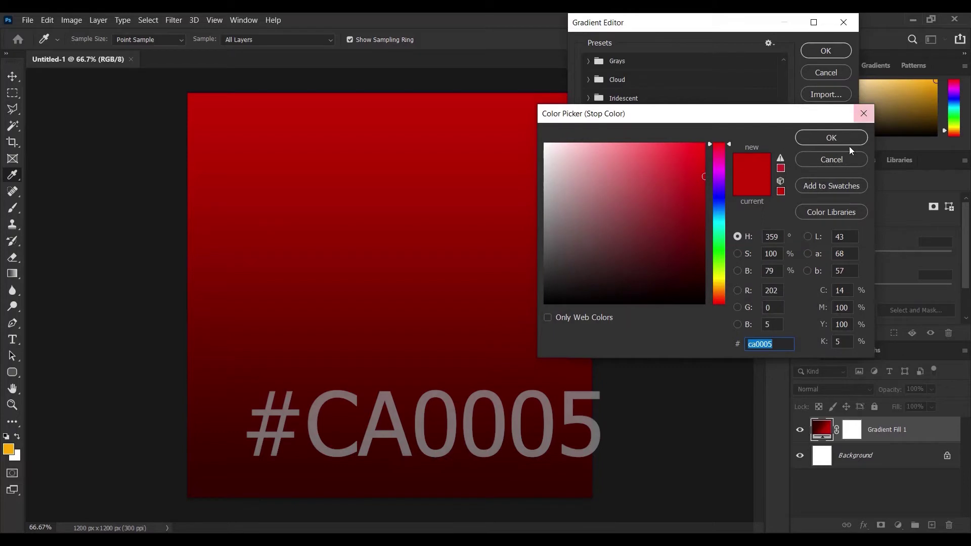
click(837, 138)
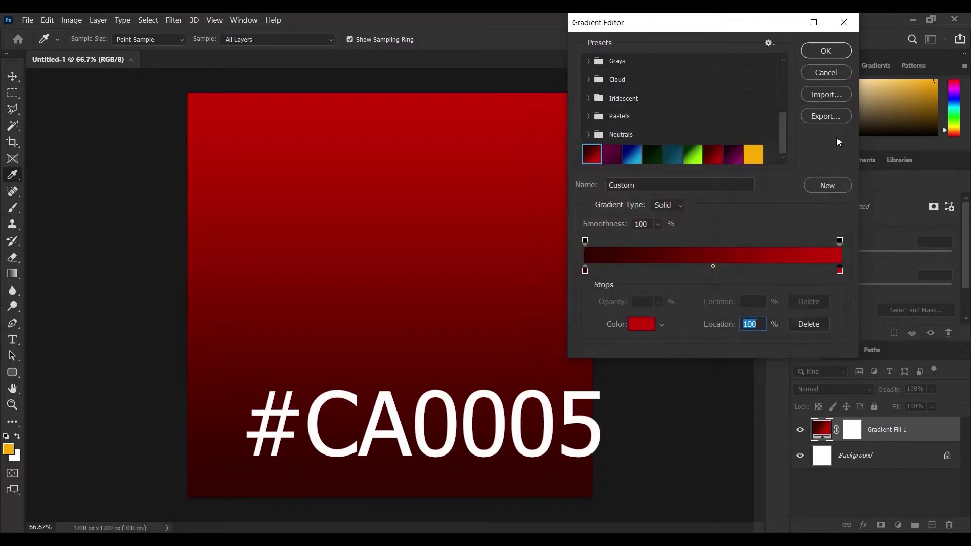
click(825, 53)
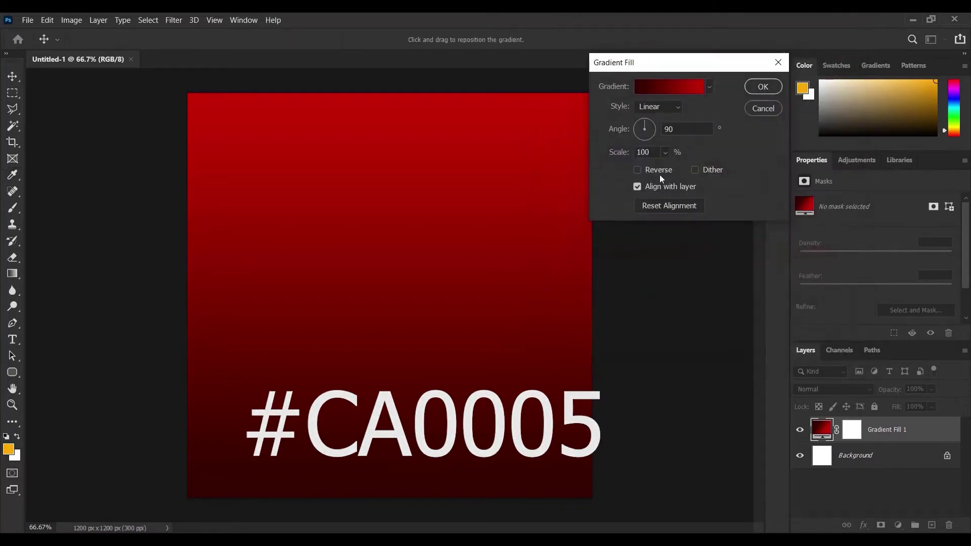
Make the gradient Radial and reversed at 122% scale, then switch to the BUSINESS CARD folder
click(675, 108)
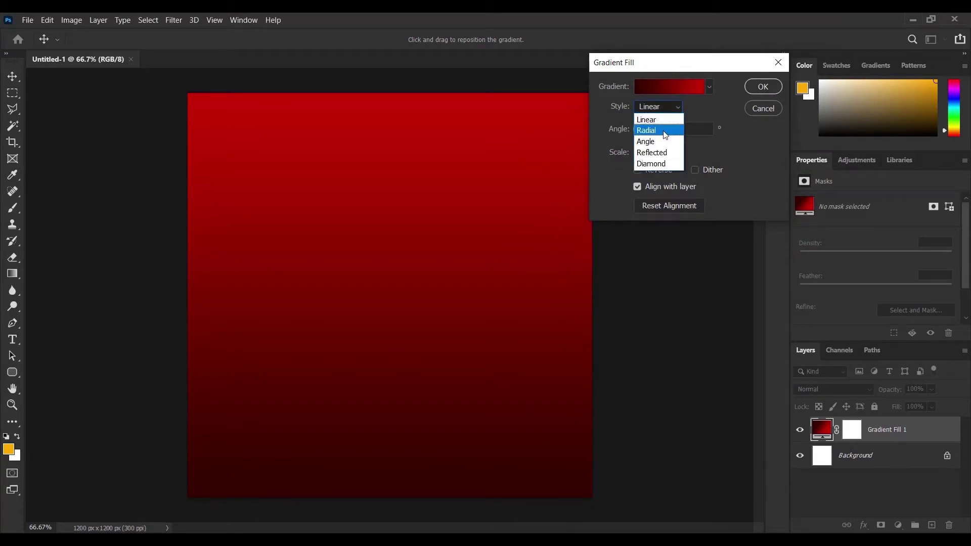
click(666, 133)
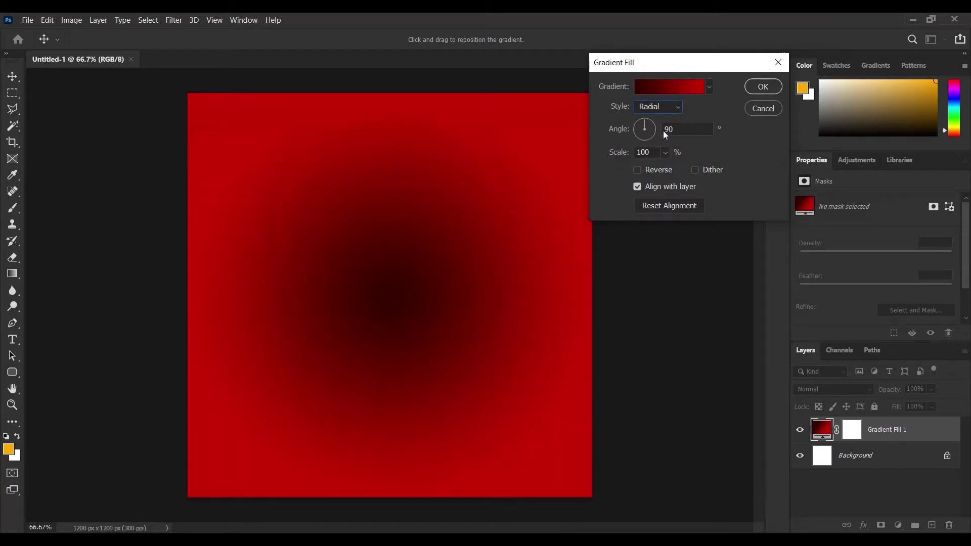
click(639, 172)
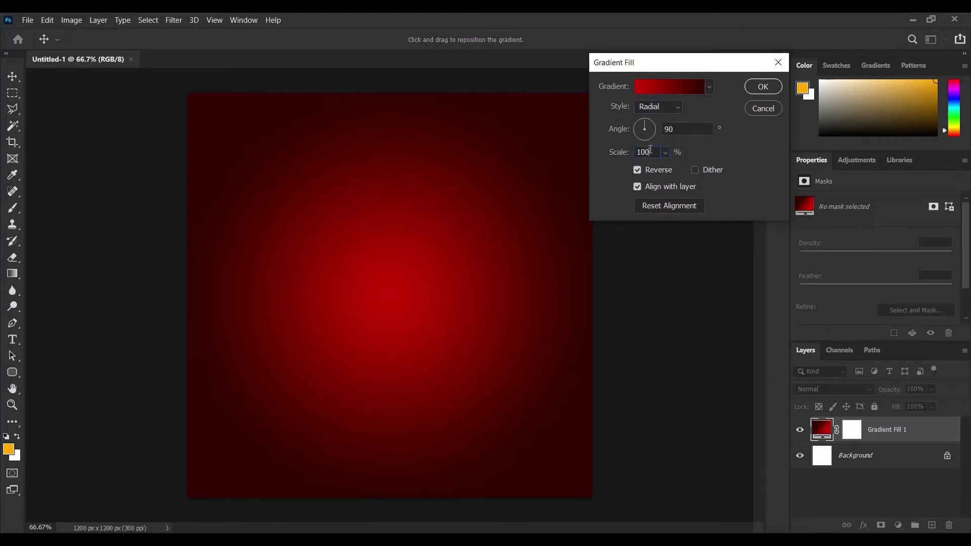
drag(646, 153, 641, 160)
text(122)
key(ctrl+a)
click(771, 91)
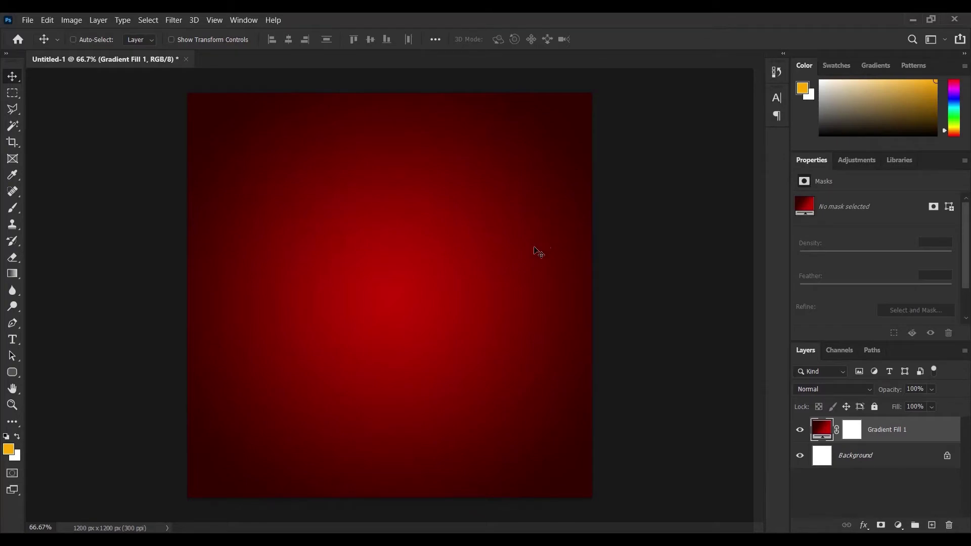
key(alt+Tab)
Place BG.png on the canvas and blend it in Overlay mode at 90% opacity
click(140, 103)
drag(138, 101, 449, 368)
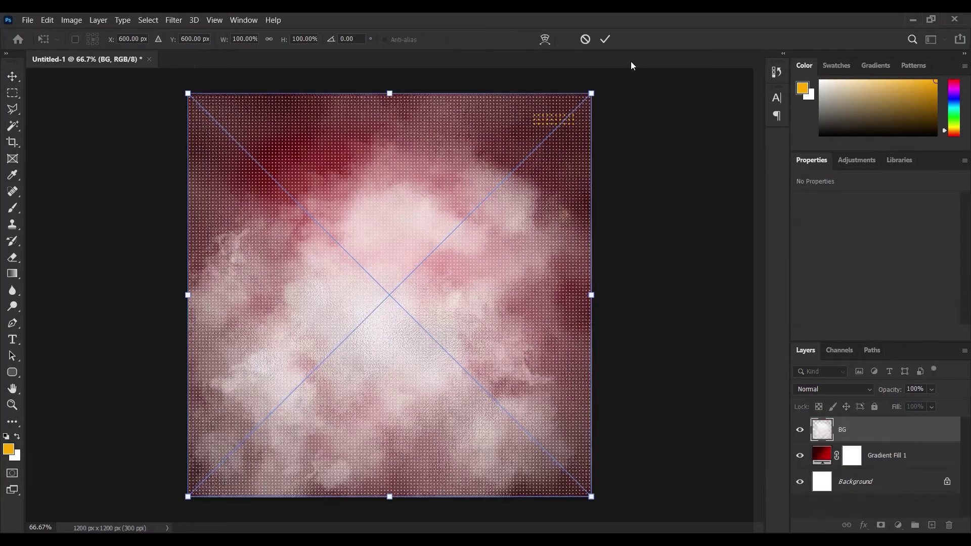
click(606, 40)
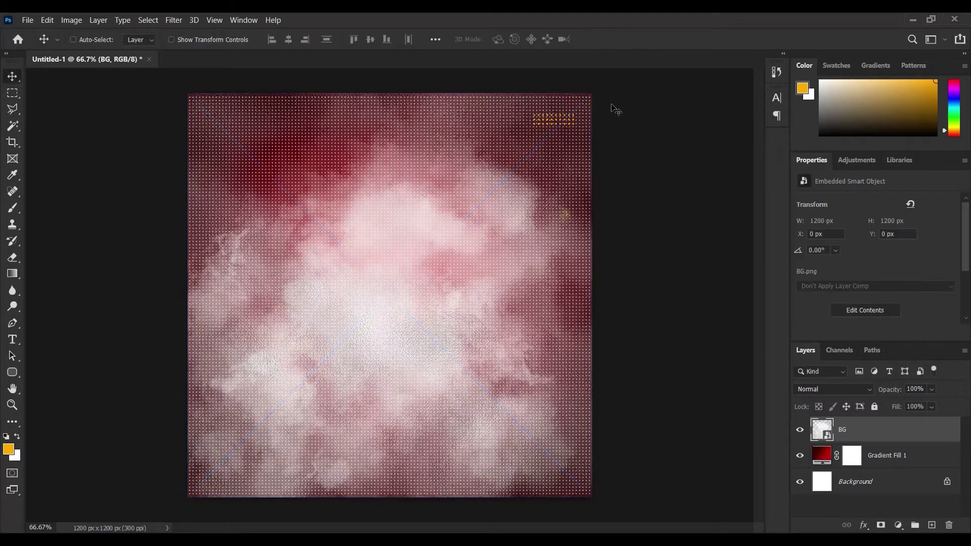
click(848, 388)
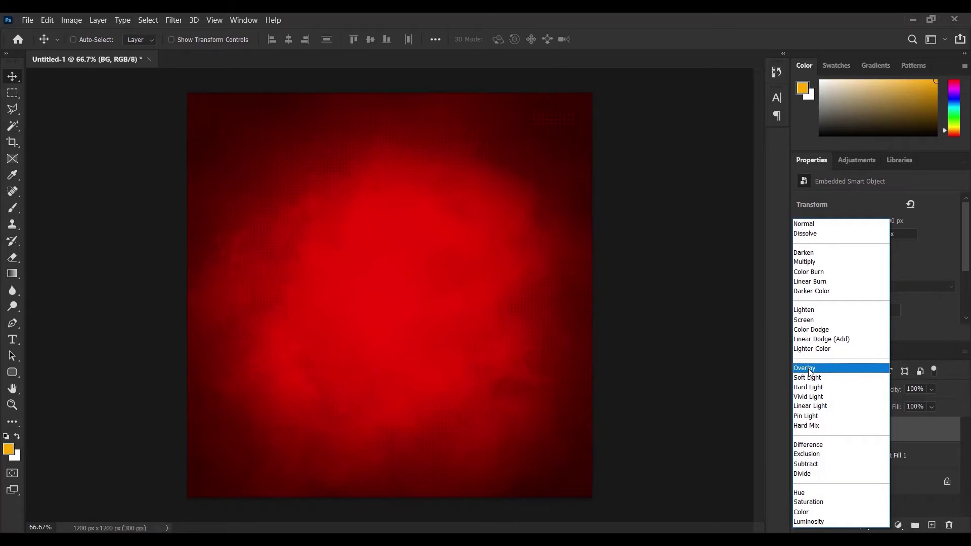
click(809, 369)
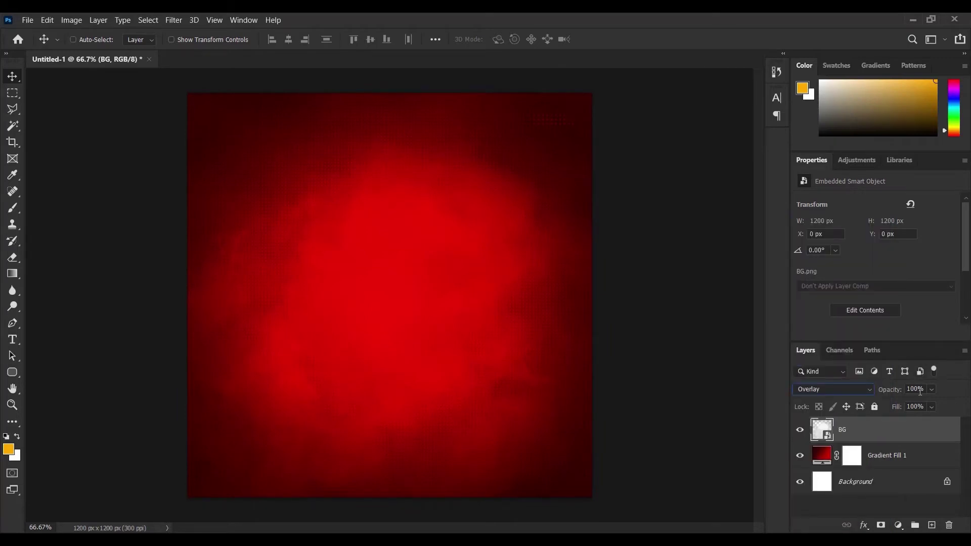
drag(925, 390, 898, 391)
text(90)
Set the Horizontal Type tool's font to DCC - Ash
click(12, 340)
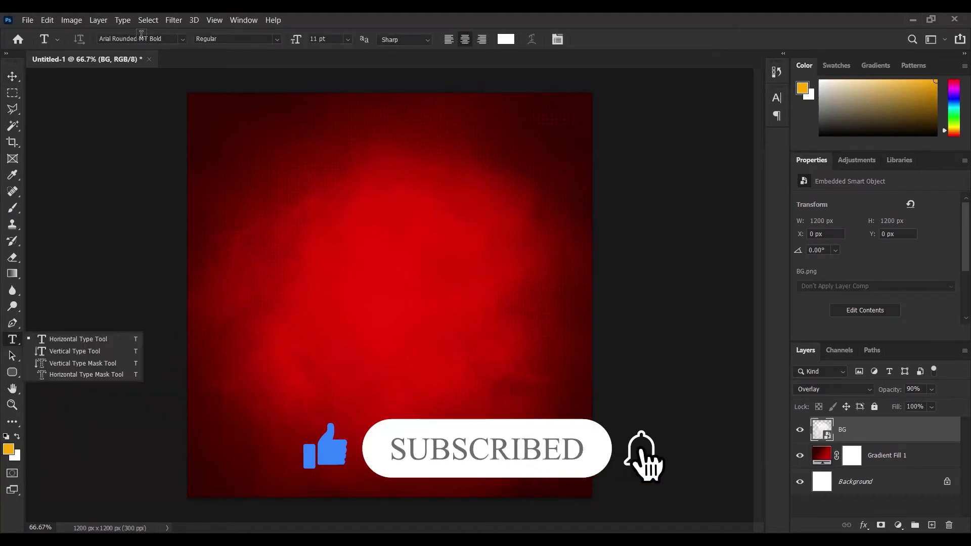
drag(99, 39, 138, 39)
key(shift+End)
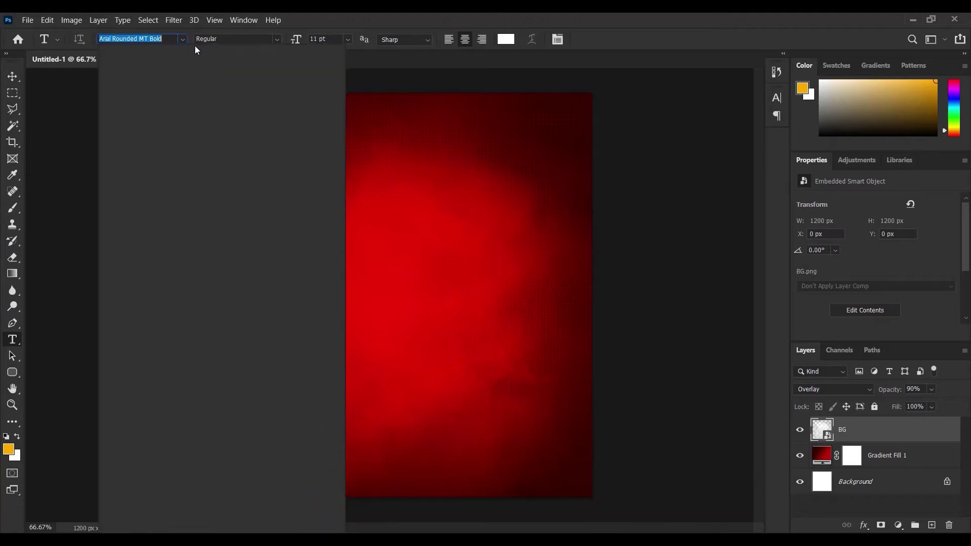
text(d)
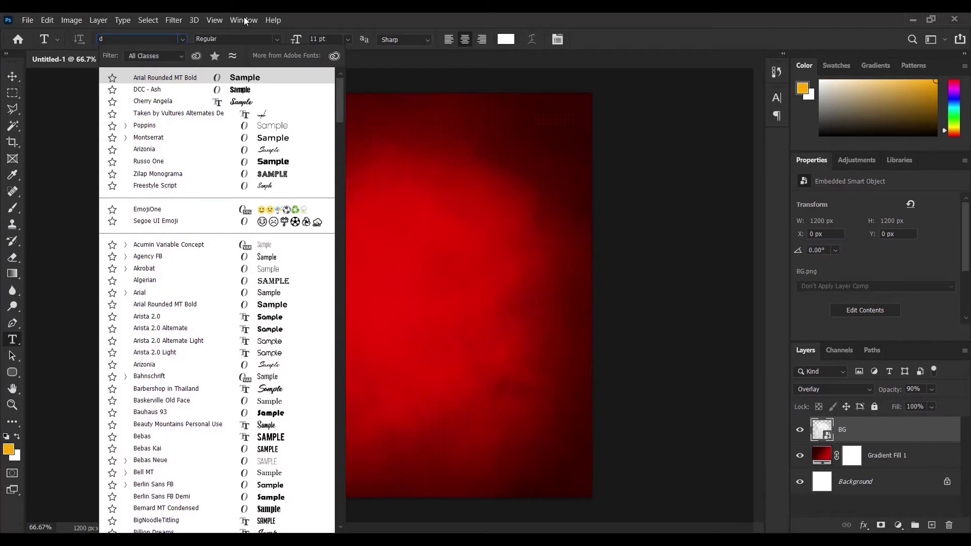
text(cc a)
click(148, 75)
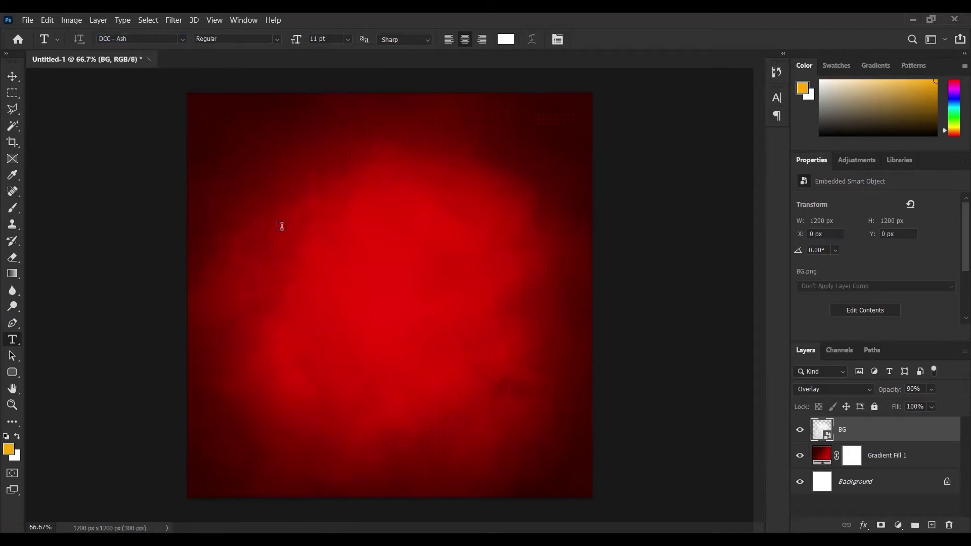
Type the headline DELICIOUS on the canvas, replacing the placeholder text
click(317, 246)
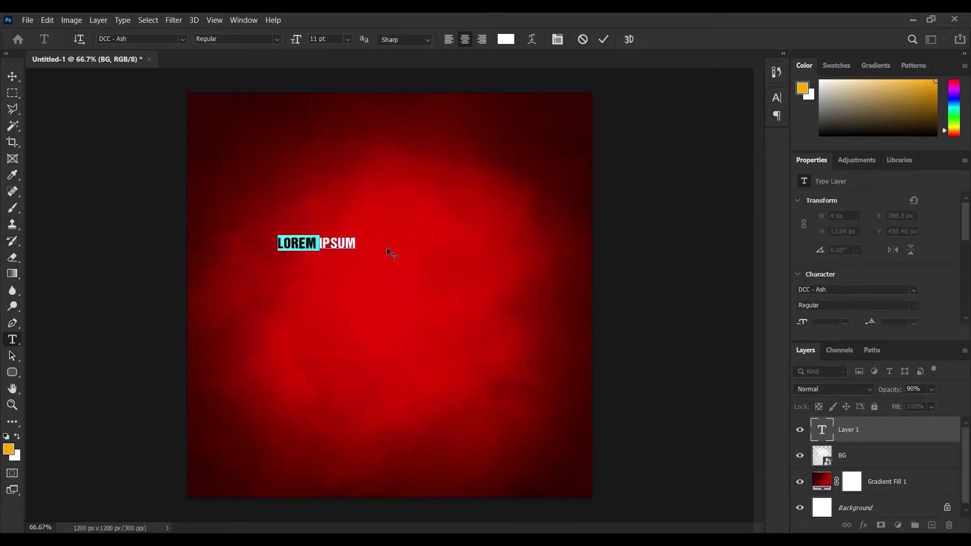
text(DEL)
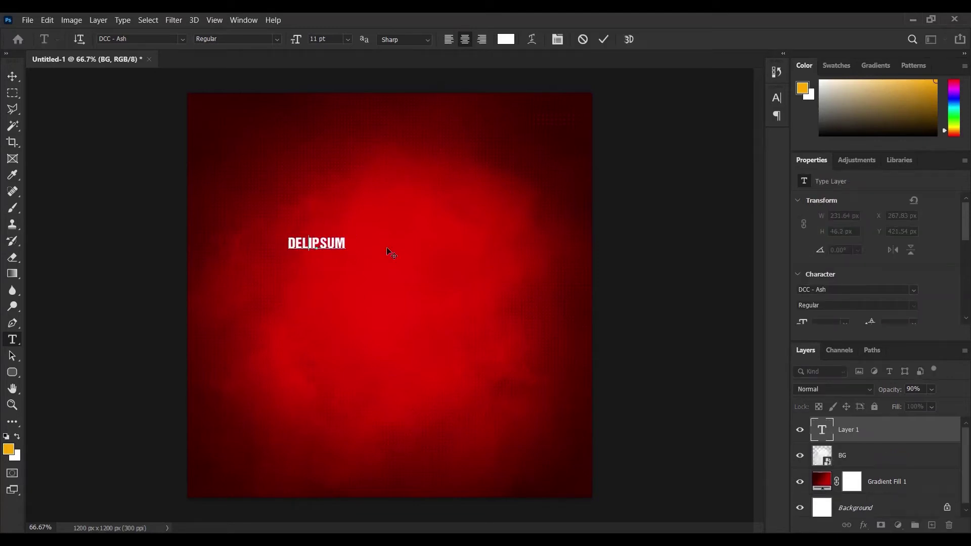
key(ctrl+a)
key(Right)
key(BackSpace)
key(BackSpace)
key(BackSpace)
key(BackSpace)
key(BackSpace)
key(BackSpace)
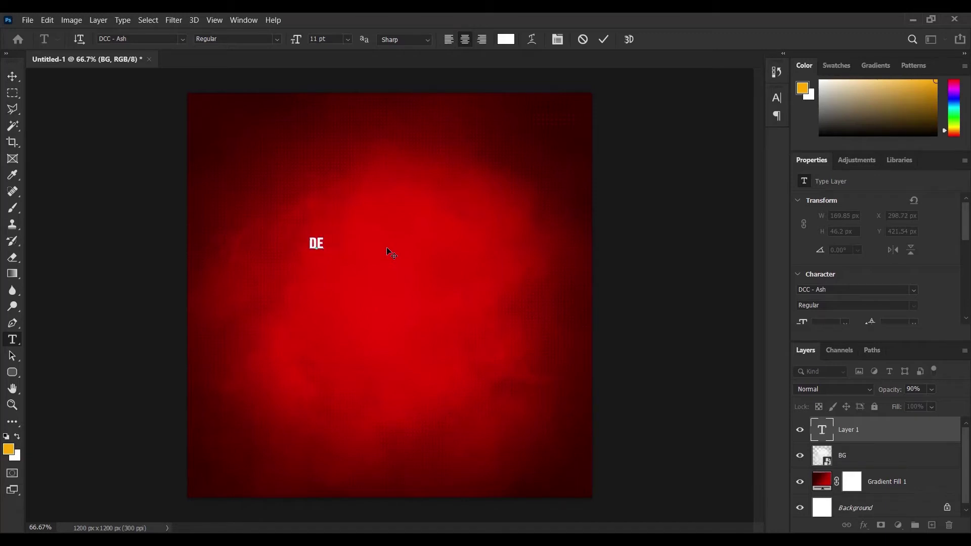
text(LICIOUS)
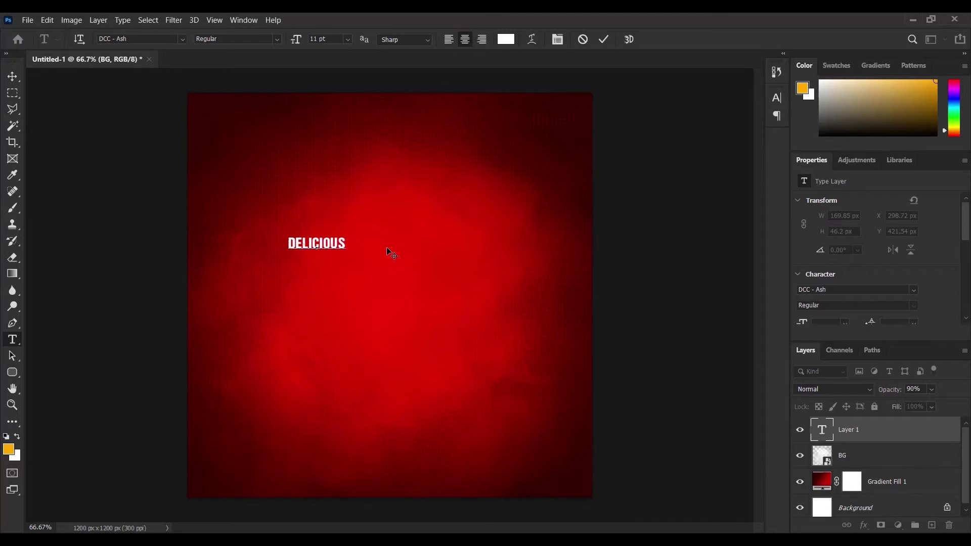
Enlarge DELICIOUS about four times and move it near the top of the poster
click(604, 40)
click(19, 75)
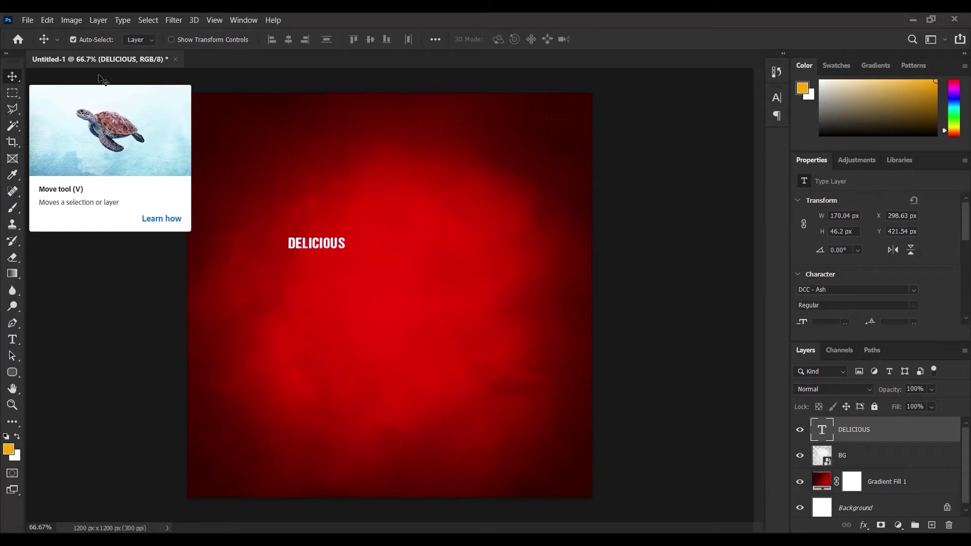
key(ctrl+t)
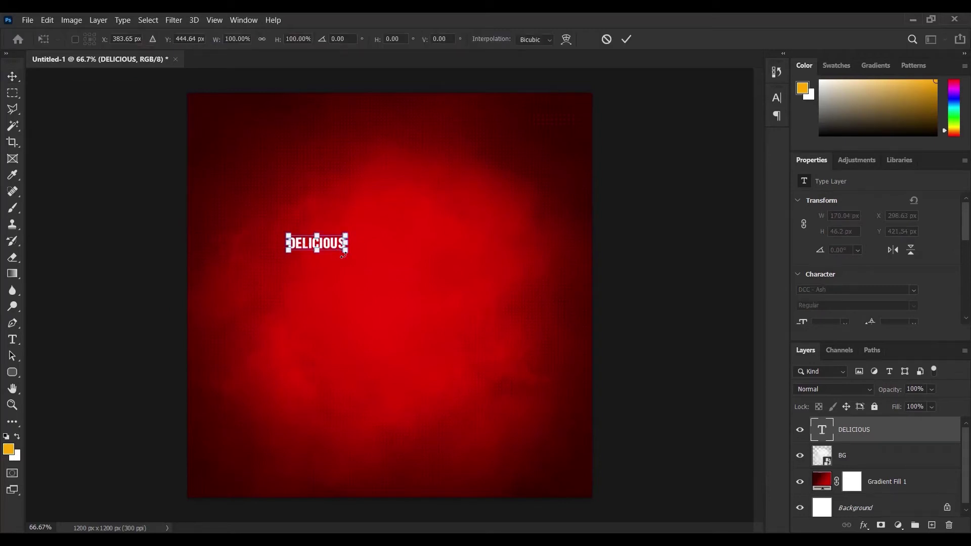
drag(344, 255, 423, 303)
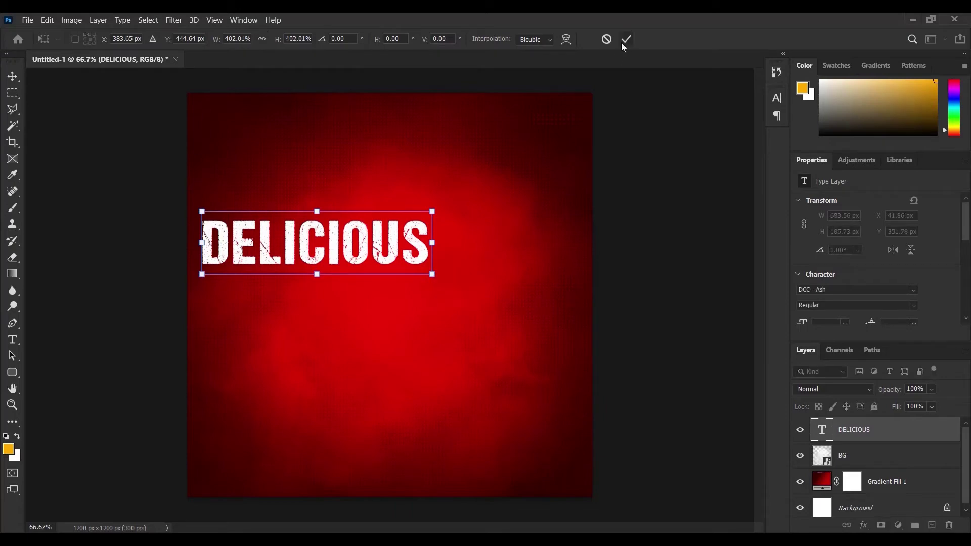
click(626, 39)
key(v)
drag(392, 218, 439, 123)
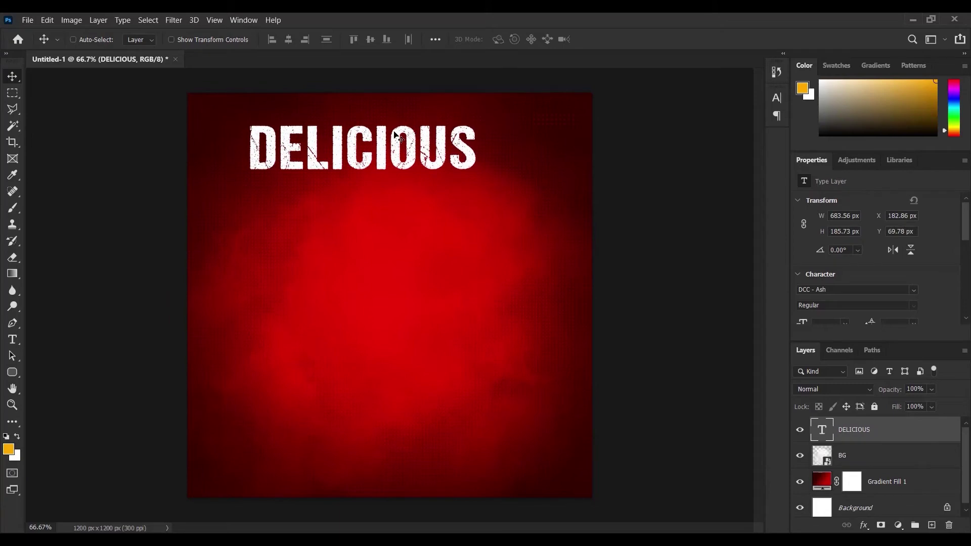
Shrink DELICIOUS to about 89%, centre it horizontally, and nudge it up 2 px
key(ctrl+t)
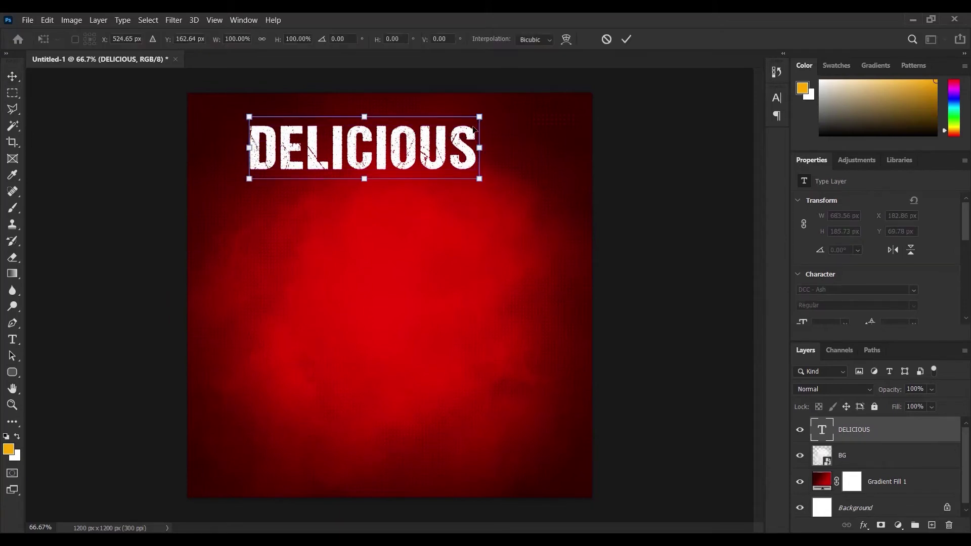
drag(479, 116, 466, 121)
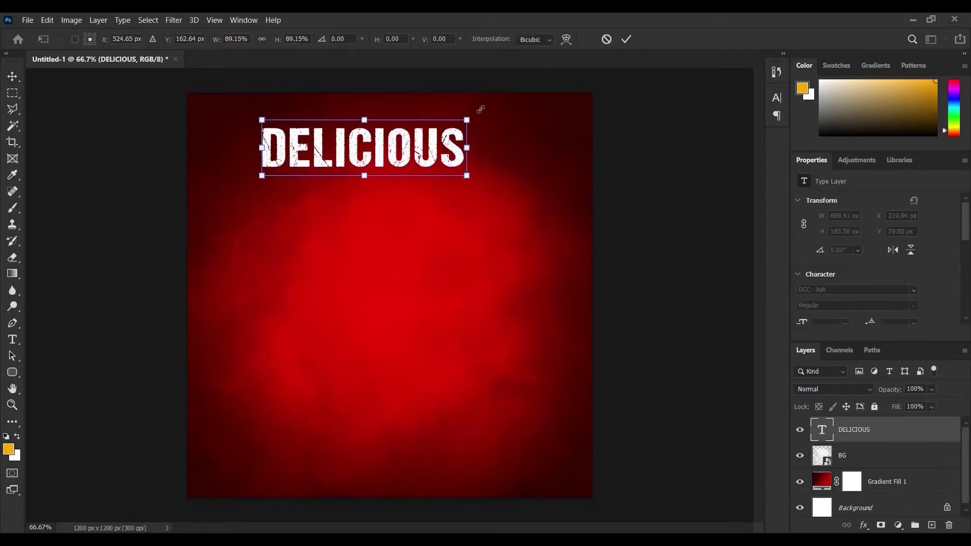
click(630, 39)
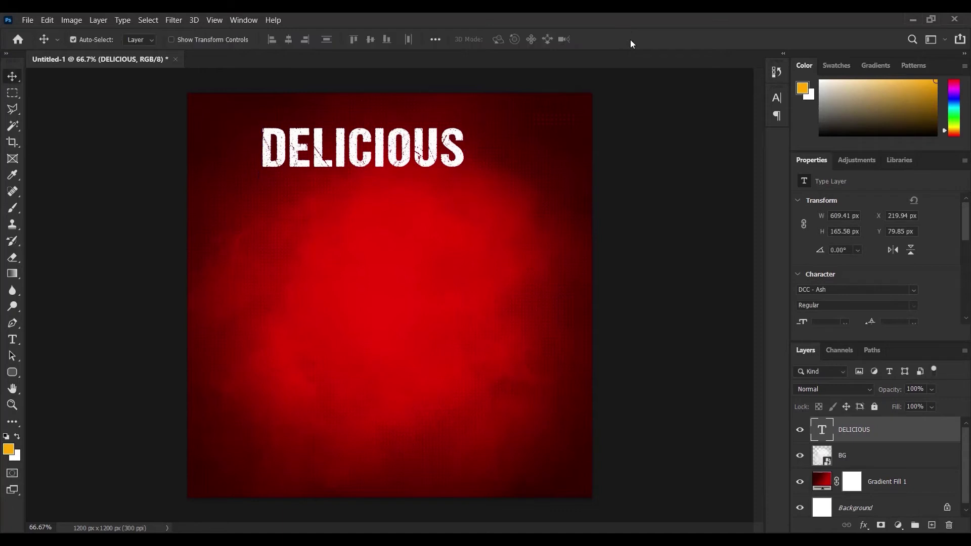
click(148, 20)
click(156, 32)
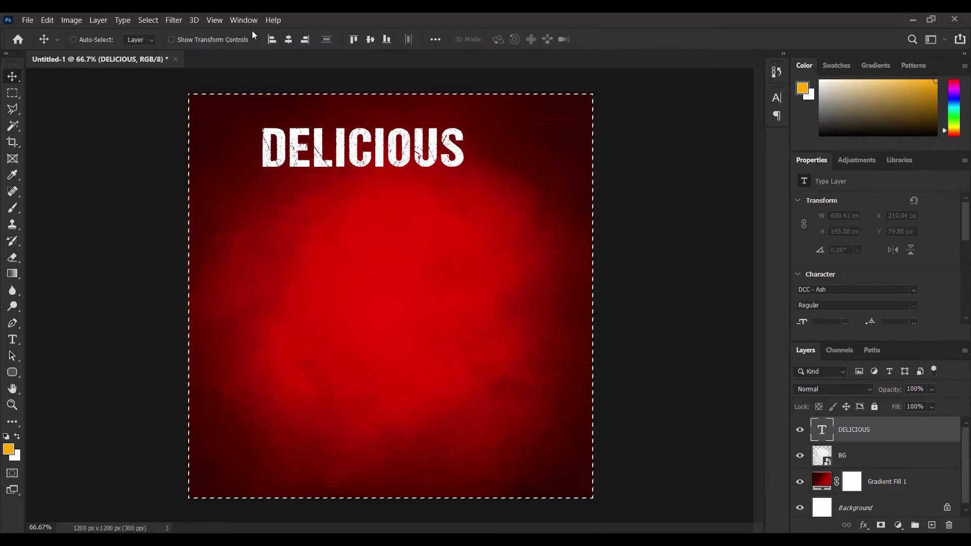
click(296, 43)
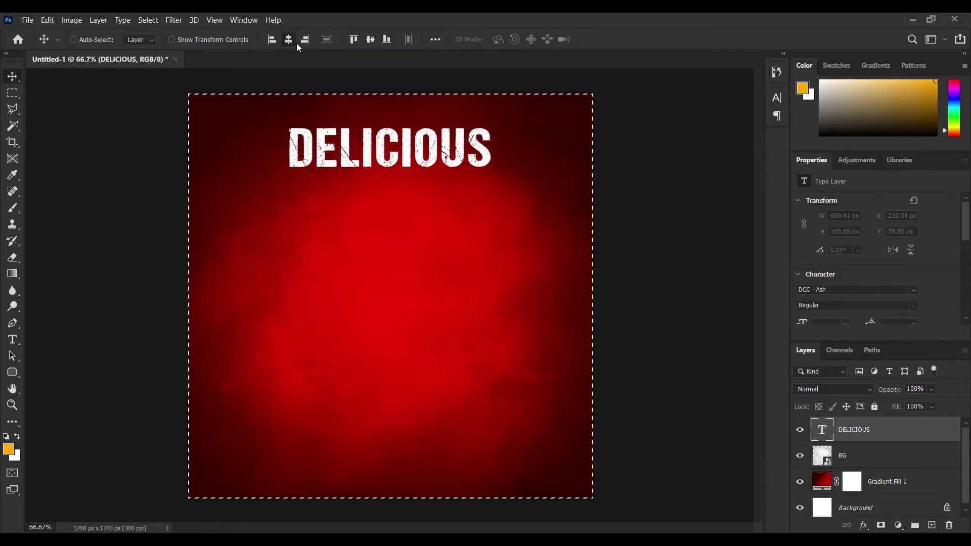
key(ctrl+d)
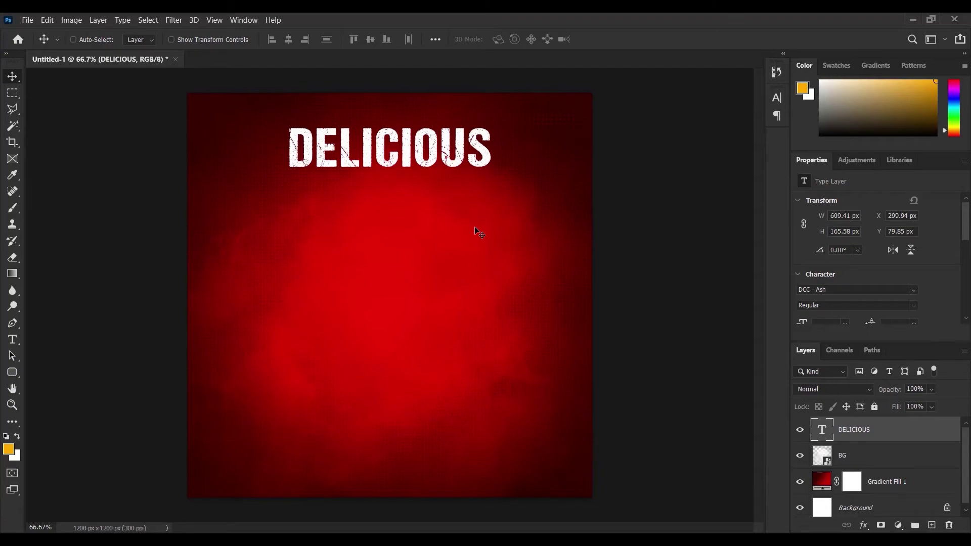
key(Up)
key(Up)
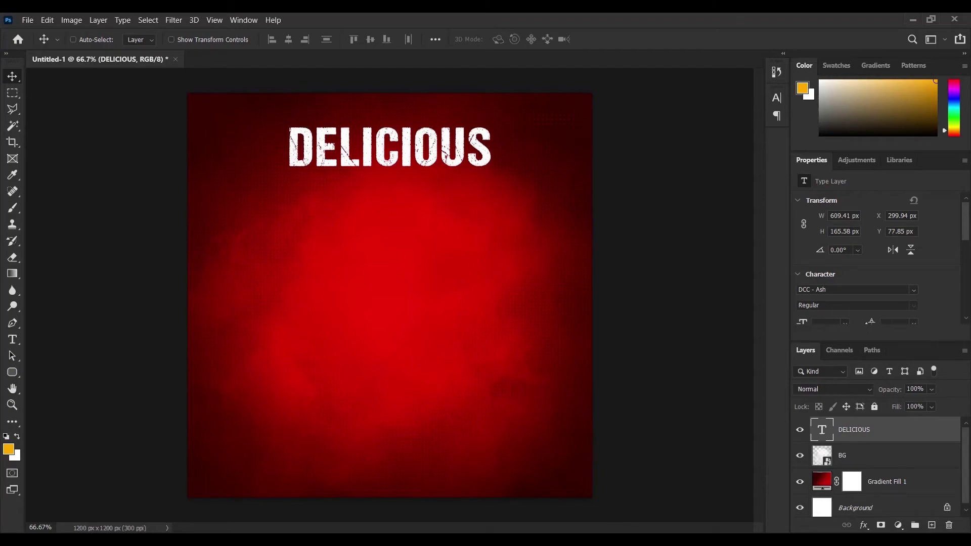
Drag the BURGER image from the poster images folder onto the canvas
key(alt+Tab)
click(217, 119)
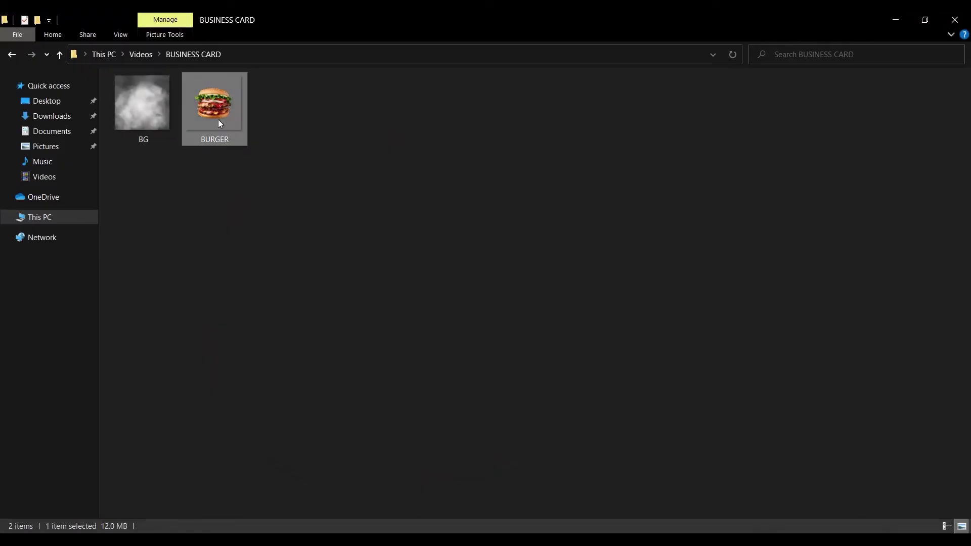
drag(217, 119, 404, 277)
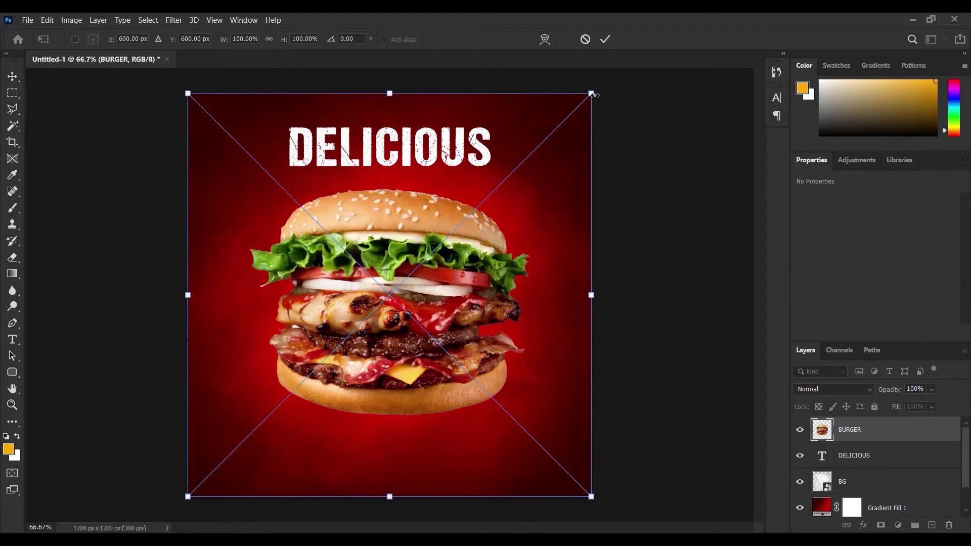
Shrink the BURGER photo to about 89%, commit it, and nudge it up 4 px
drag(594, 94, 570, 115)
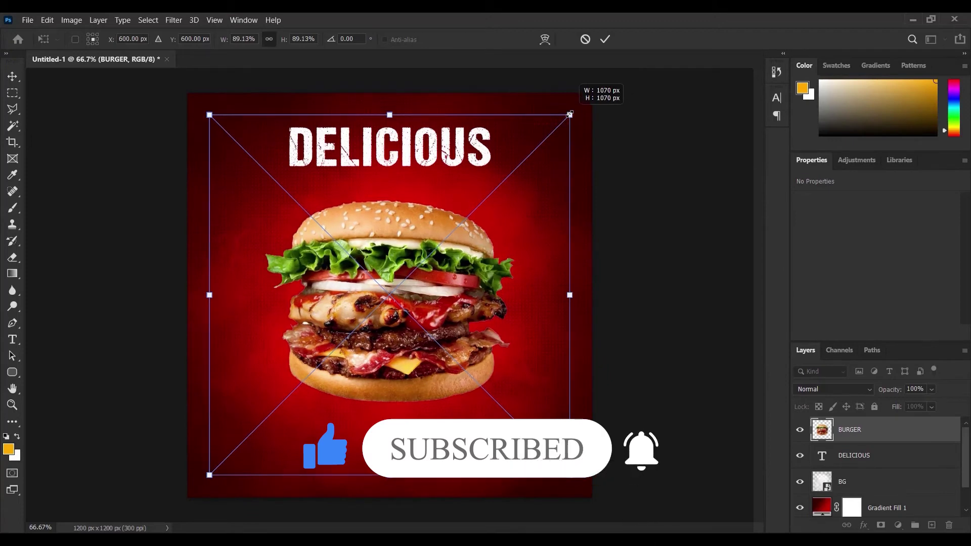
click(605, 40)
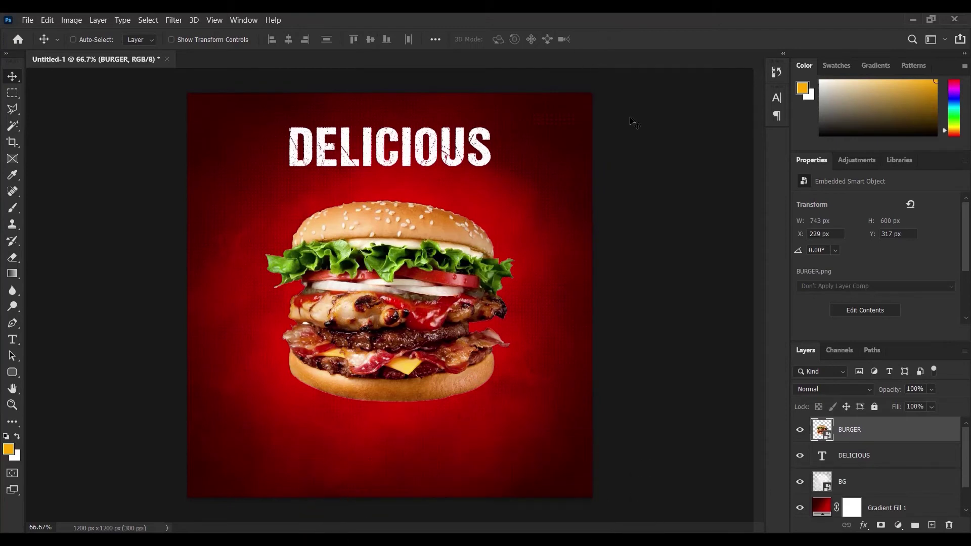
key(Up)
key(Up)
key(Up)
key(Up)
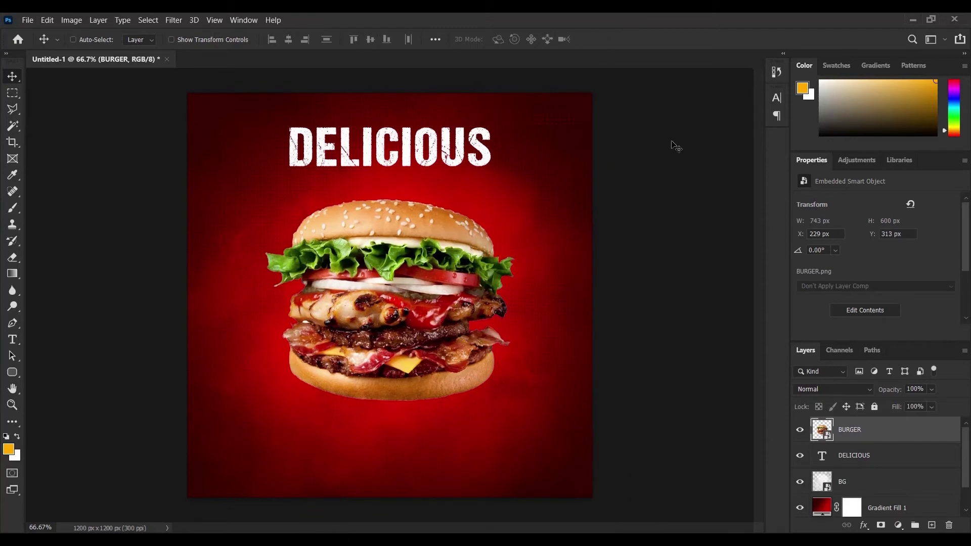
Draw a 266 × 61 px orange rounded rectangle below the burger and centre it
click(12, 376)
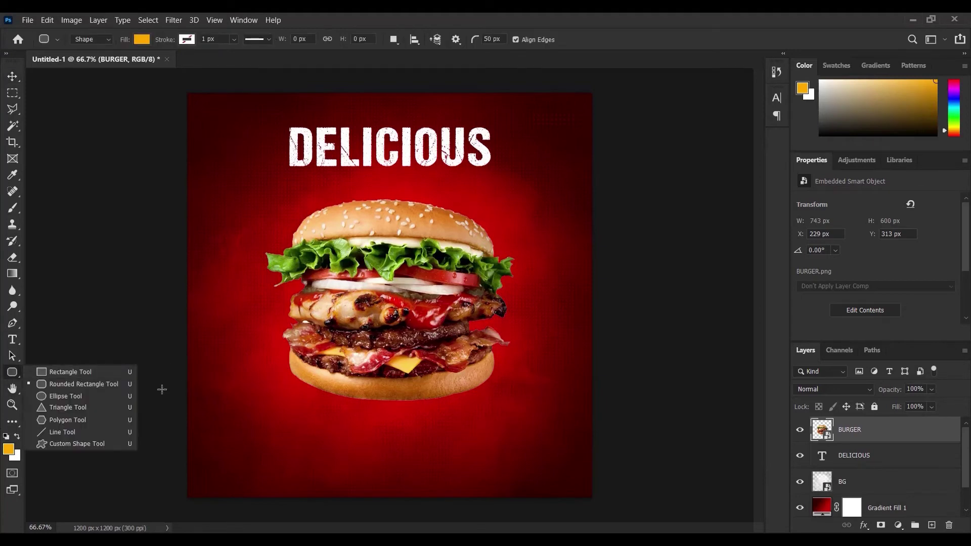
click(119, 386)
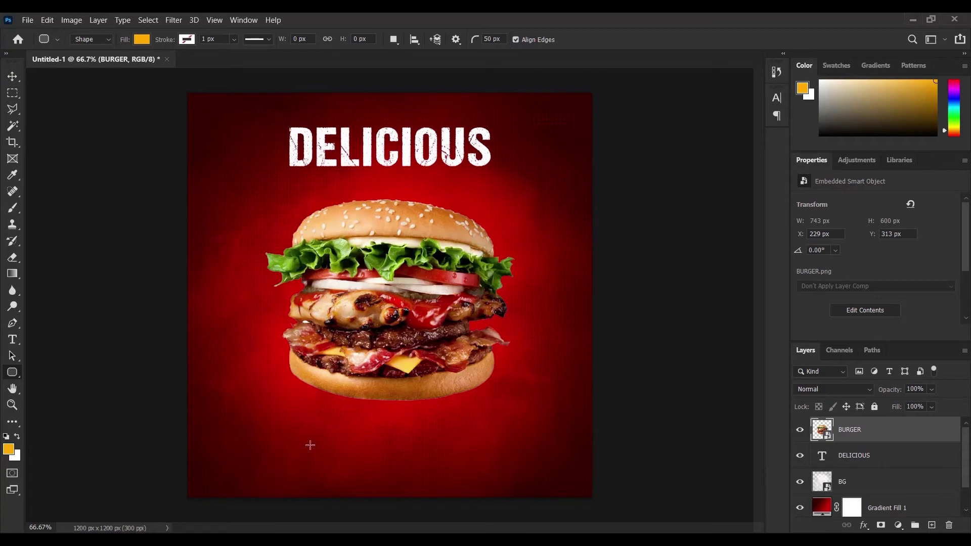
drag(336, 433, 425, 453)
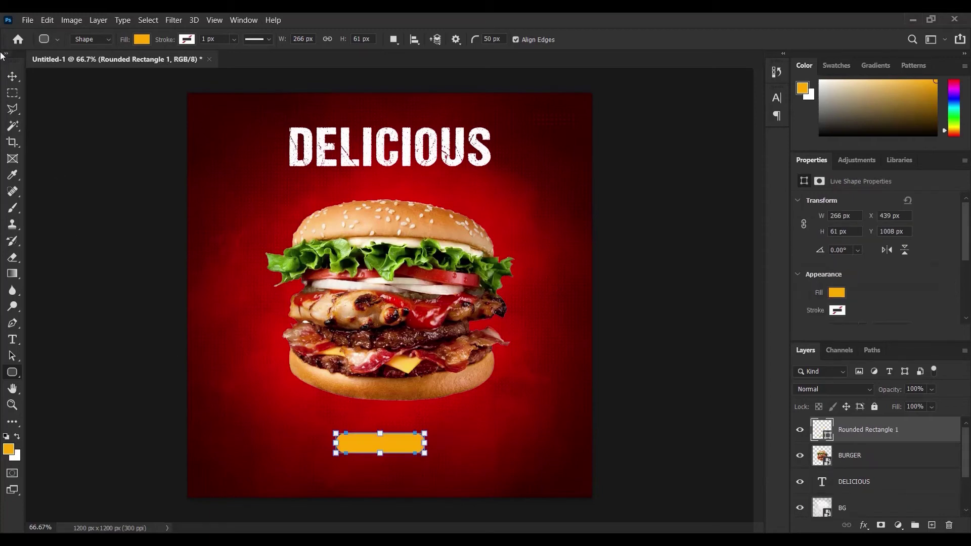
click(12, 77)
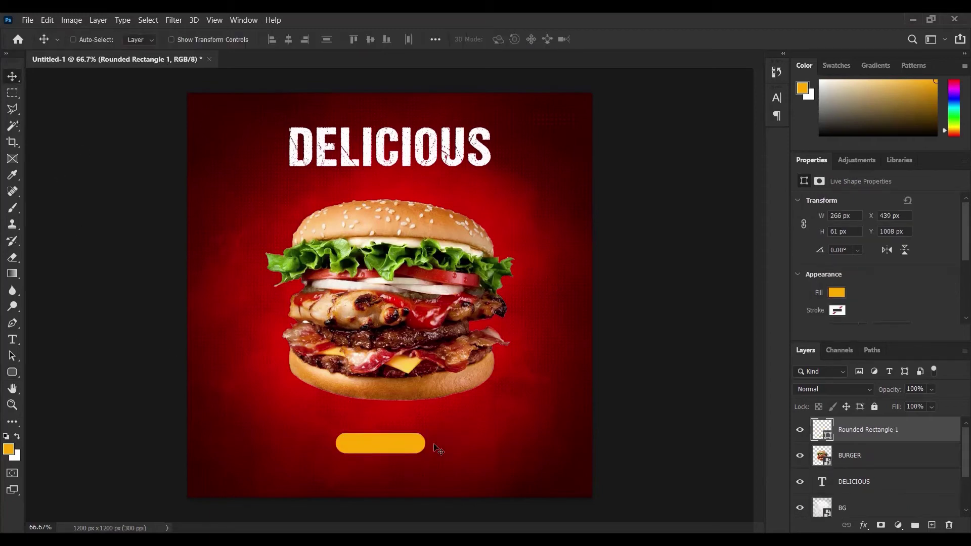
drag(401, 451, 408, 447)
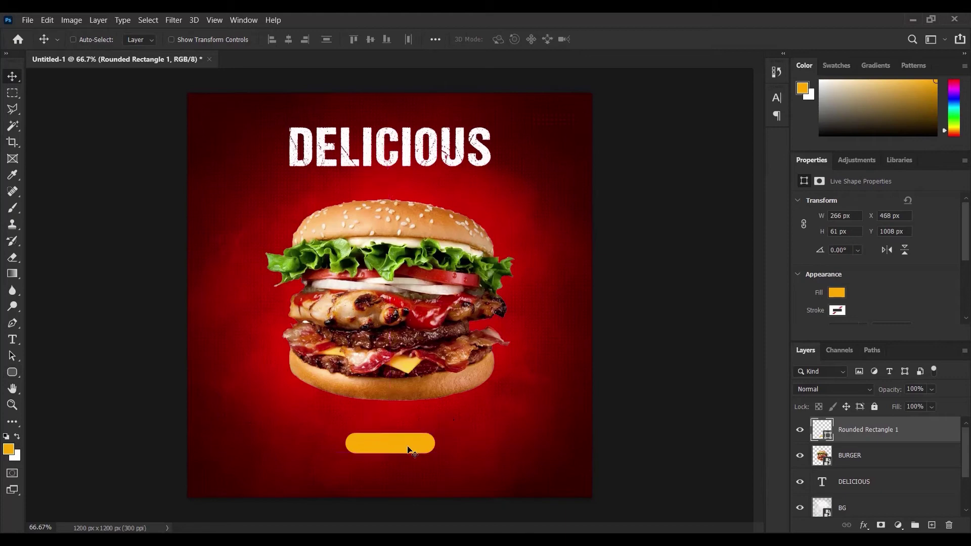
Set the Type tool's font to Arial Rounded MT Bold
click(11, 338)
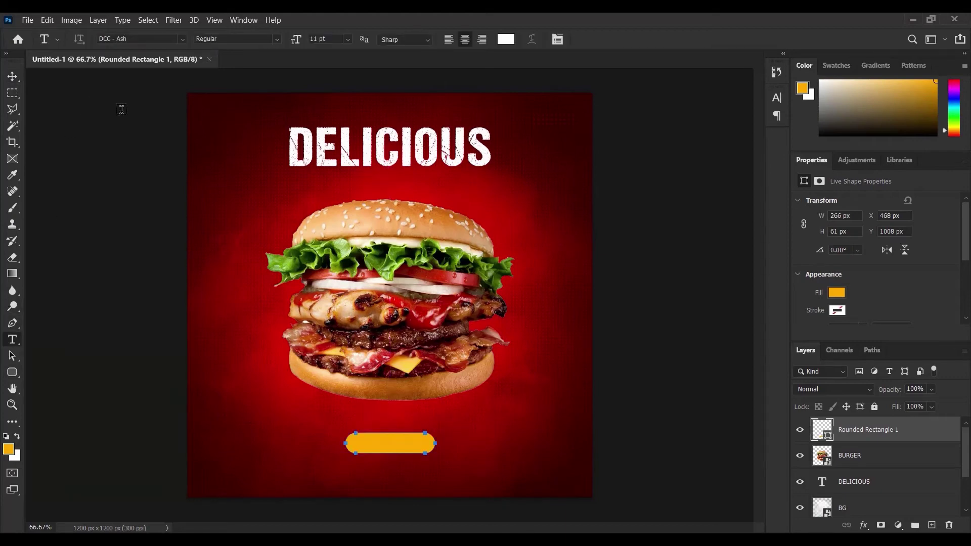
click(133, 38)
text(Ara)
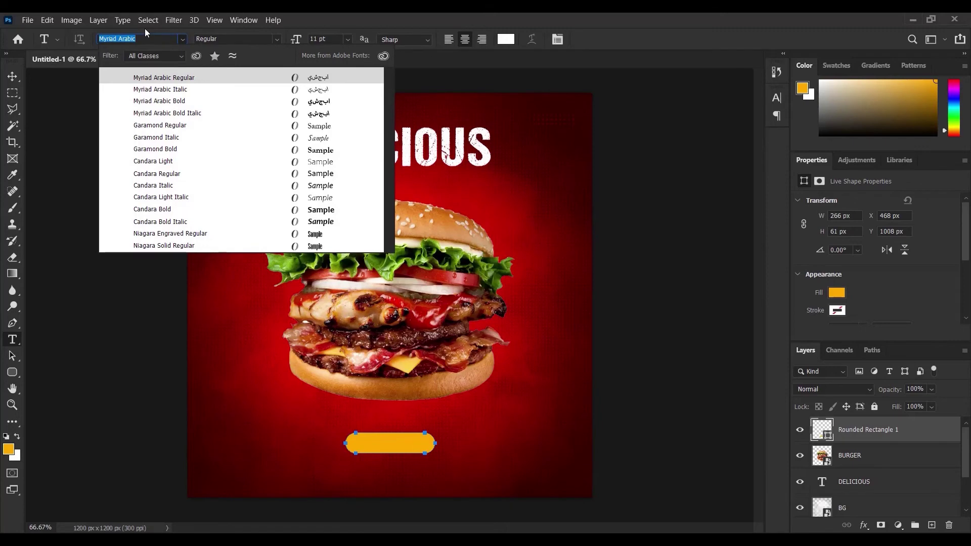
key(BackSpace)
key(BackSpace)
text(rial Rounded MT Bold)
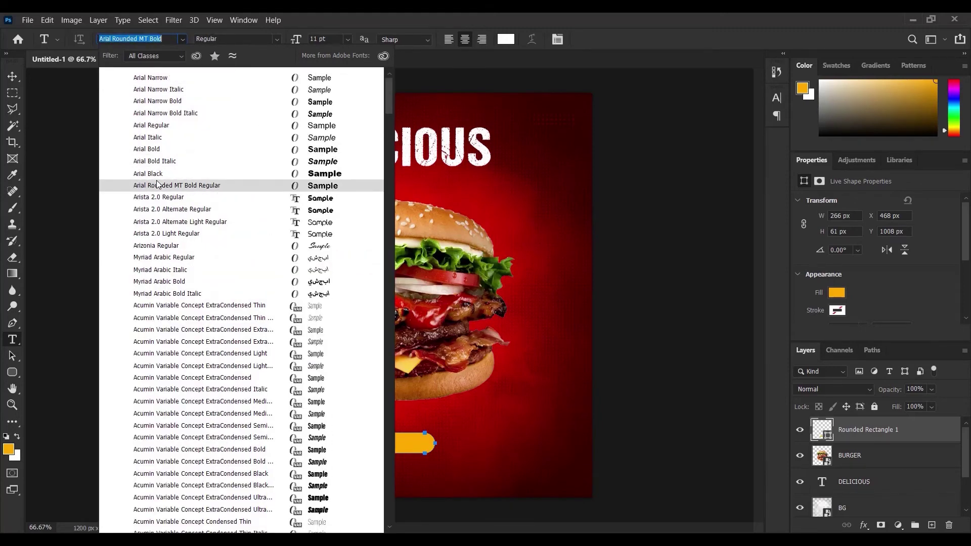
click(158, 185)
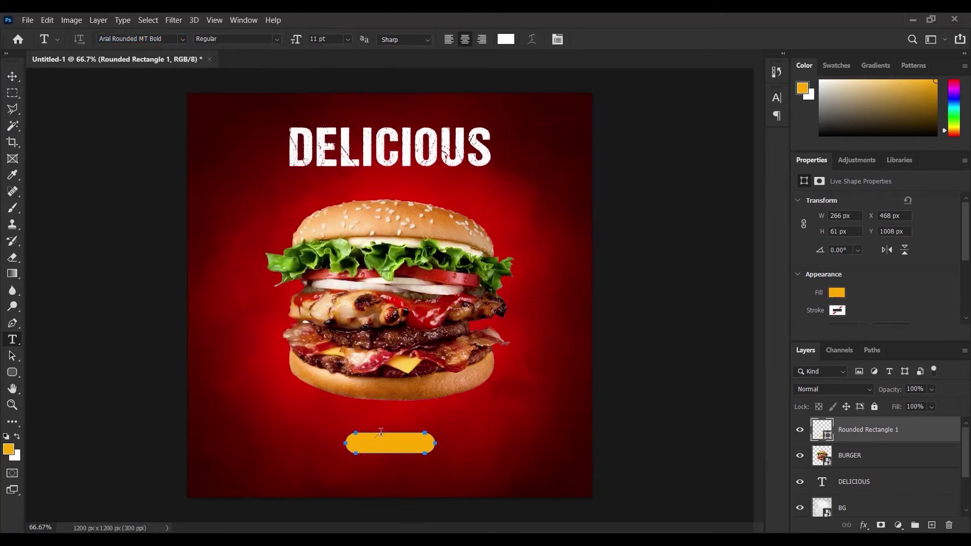
Type and commit ORDER NOW below the orange button, fixing the typo
click(382, 474)
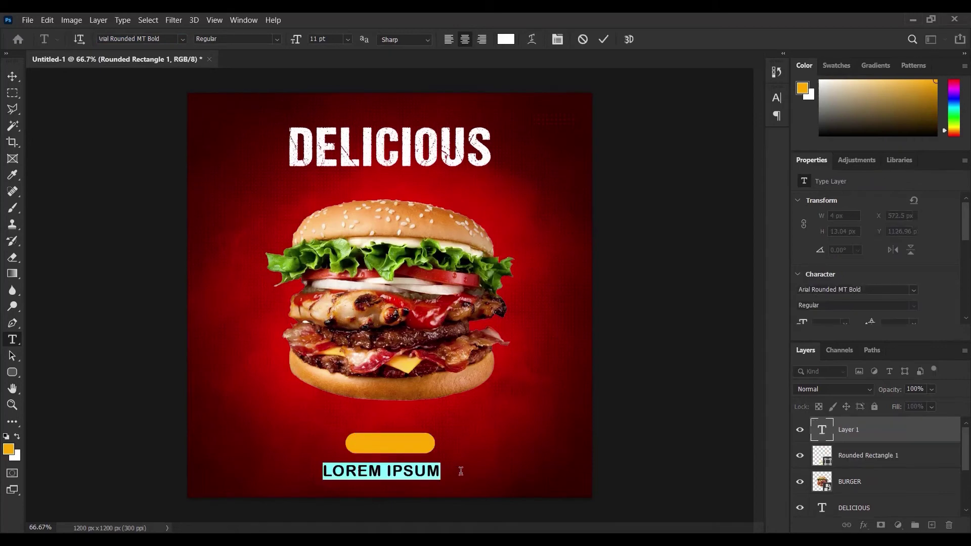
text(OR)
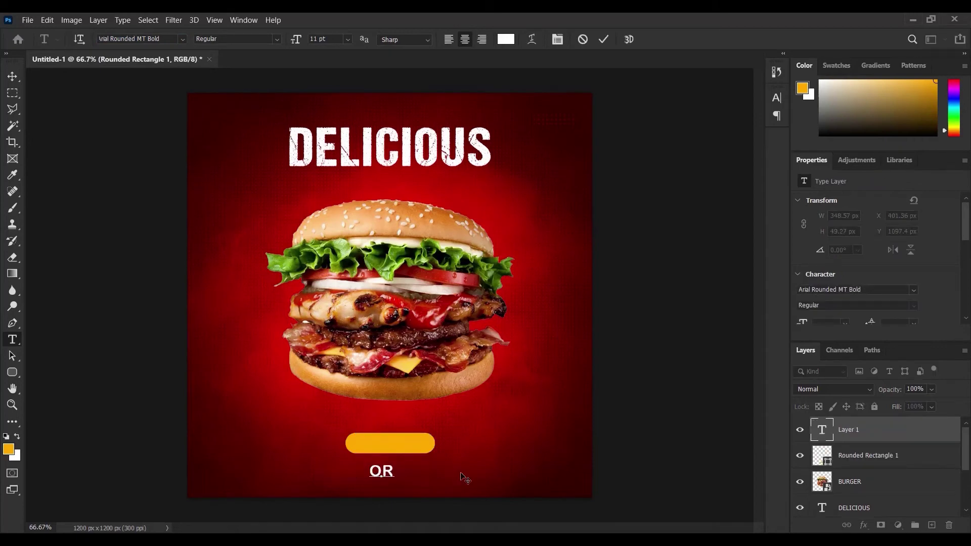
text(DER NW)
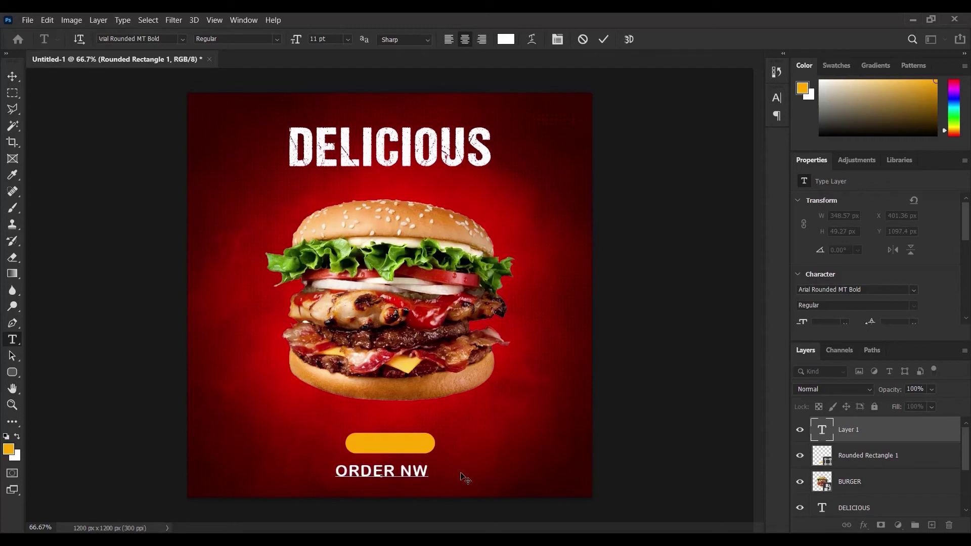
key(BackSpace)
text(OW)
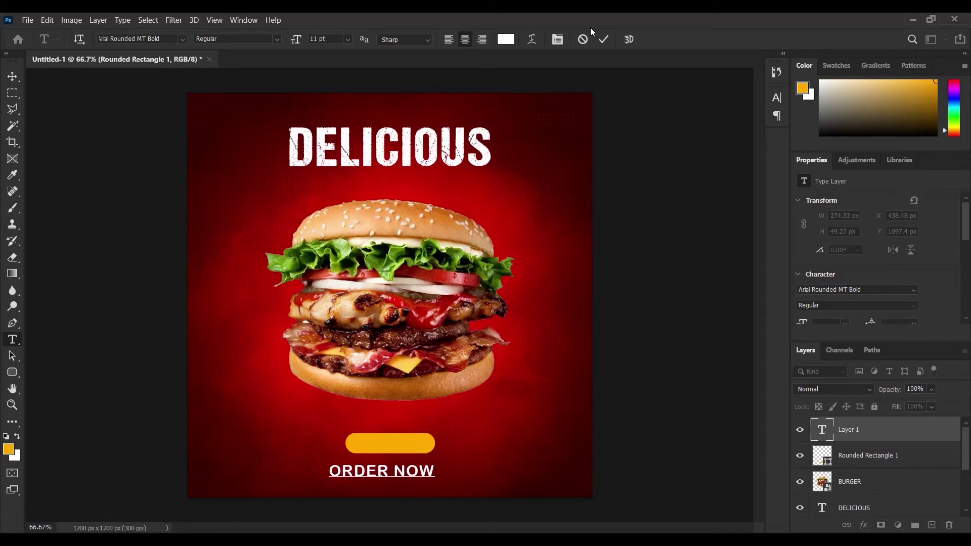
click(604, 40)
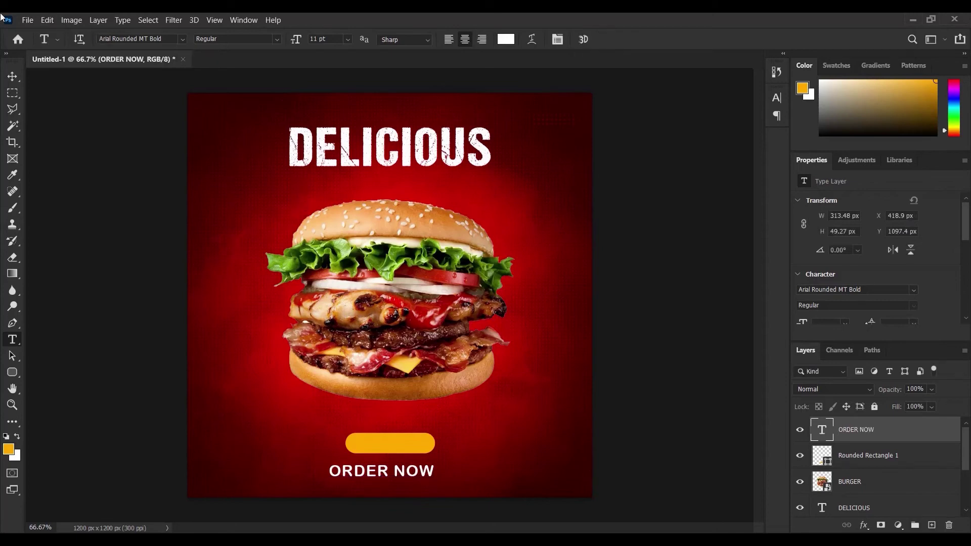
Shrink the ORDER NOW text to about 74% and nudge it onto the button
click(15, 75)
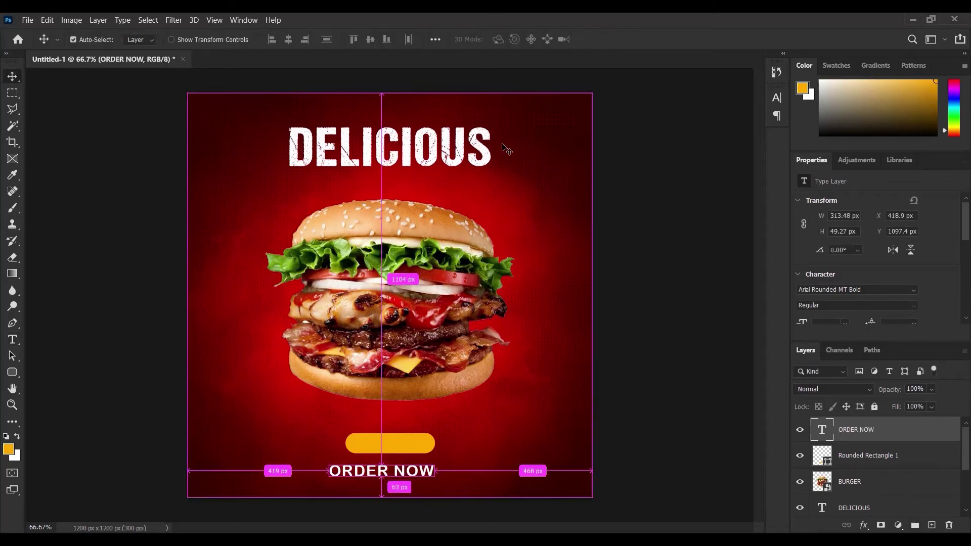
key(ctrl+t)
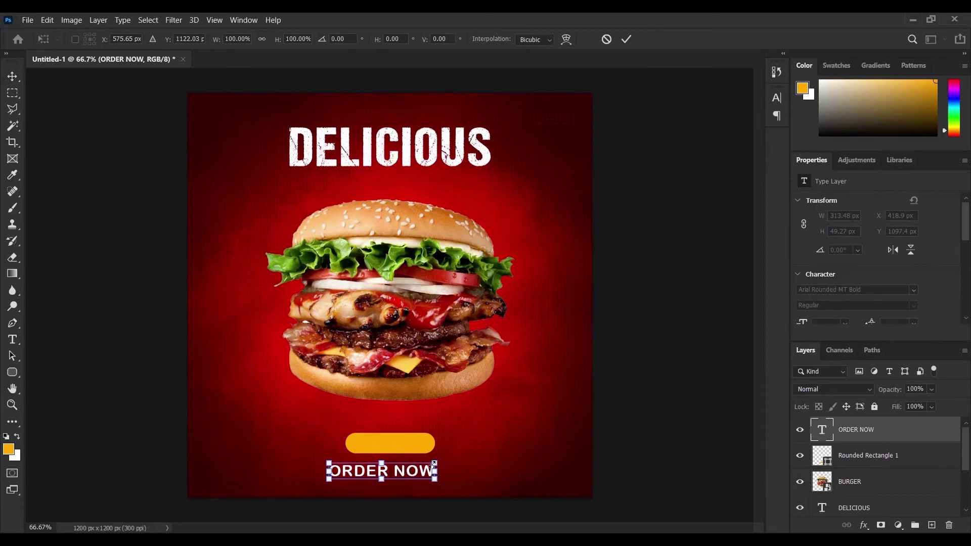
drag(435, 464, 402, 444)
click(626, 39)
key(Up)
key(Up)
key(Up)
key(Up)
key(Up)
key(Up)
key(Up)
key(Up)
key(Up)
key(Up)
key(Up)
key(Up)
key(Up)
key(Up)
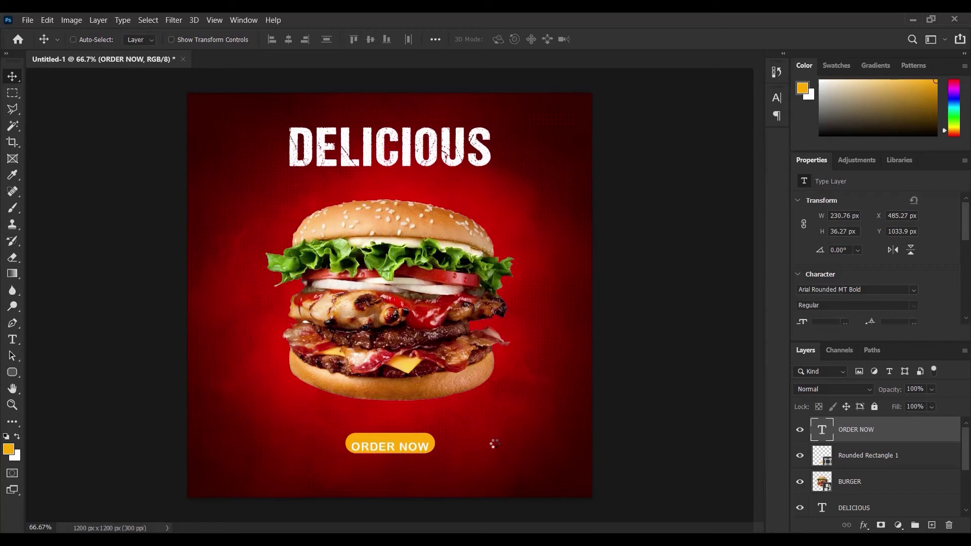
key(Up)
key(Up)
key(Up)
key(Up)
key(Right)
key(Right)
key(Right)
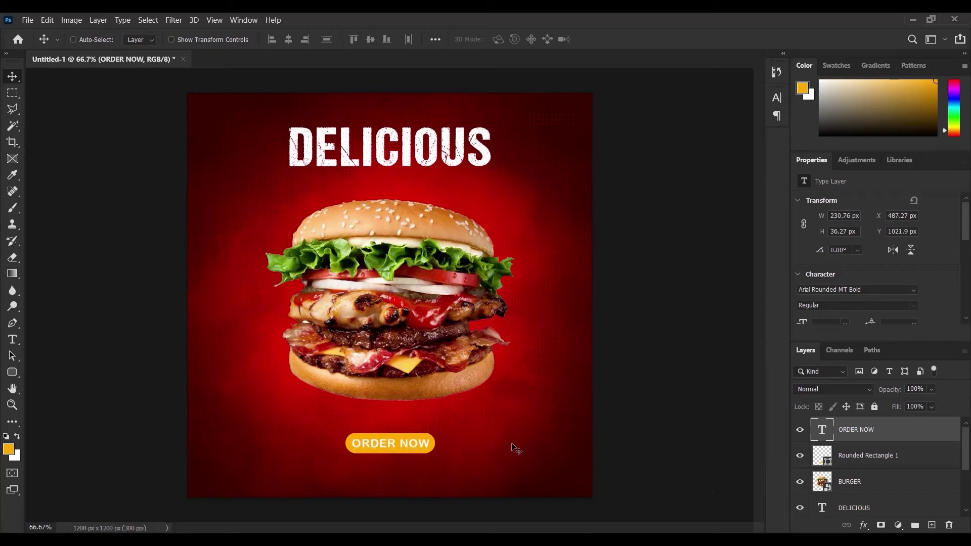
Centre ORDER NOW on the button, group them, and centre the group on the canvas
click(879, 461)
click(288, 41)
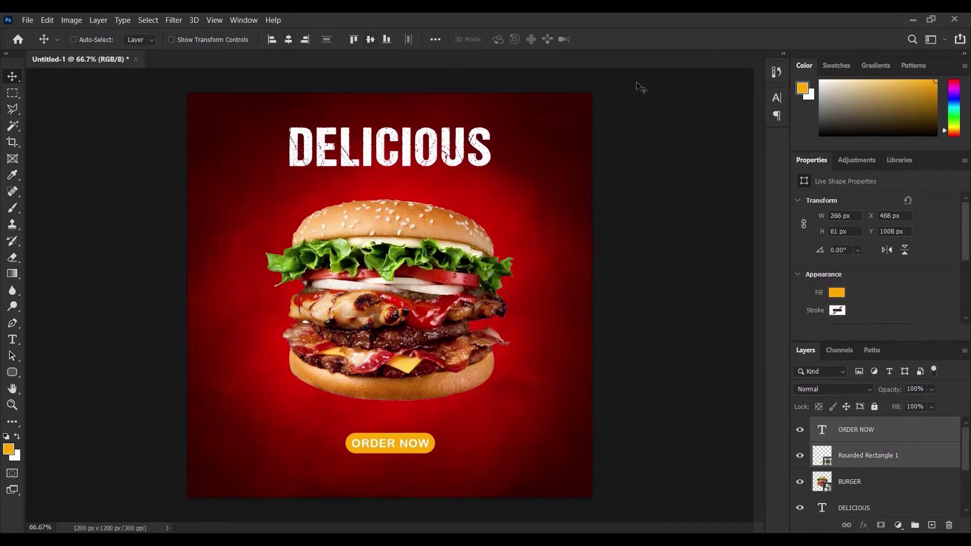
key(ctrl+g)
key(ctrl+a)
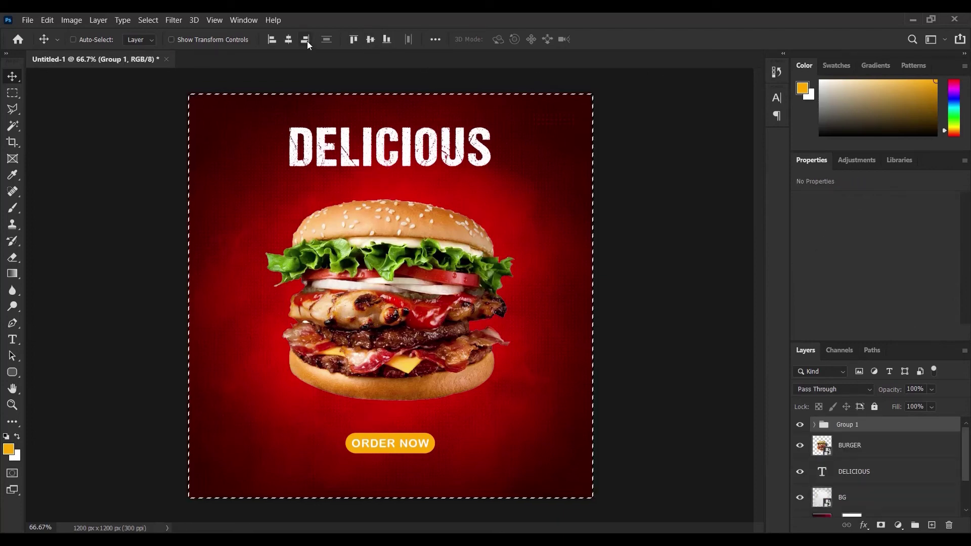
click(294, 41)
key(ctrl)
key(ctrl+d)
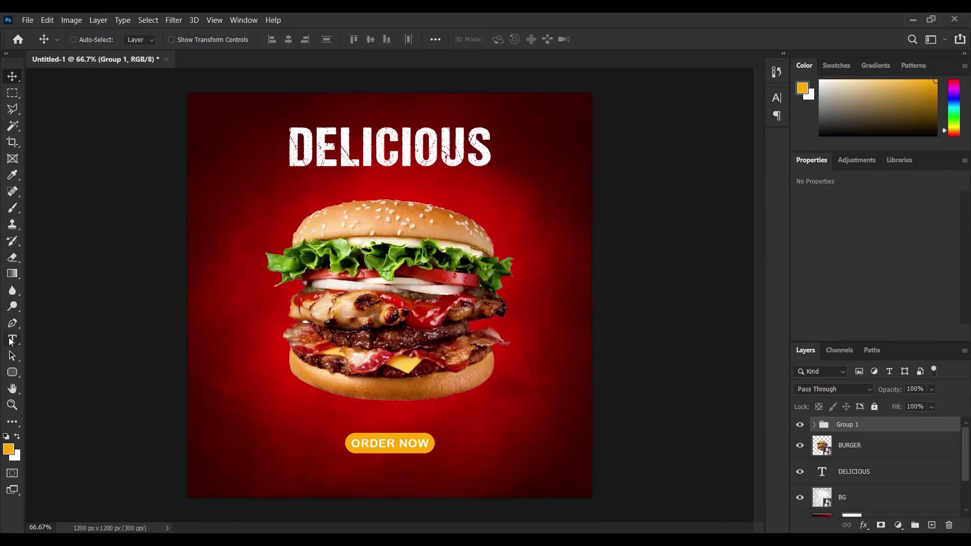
click(13, 340)
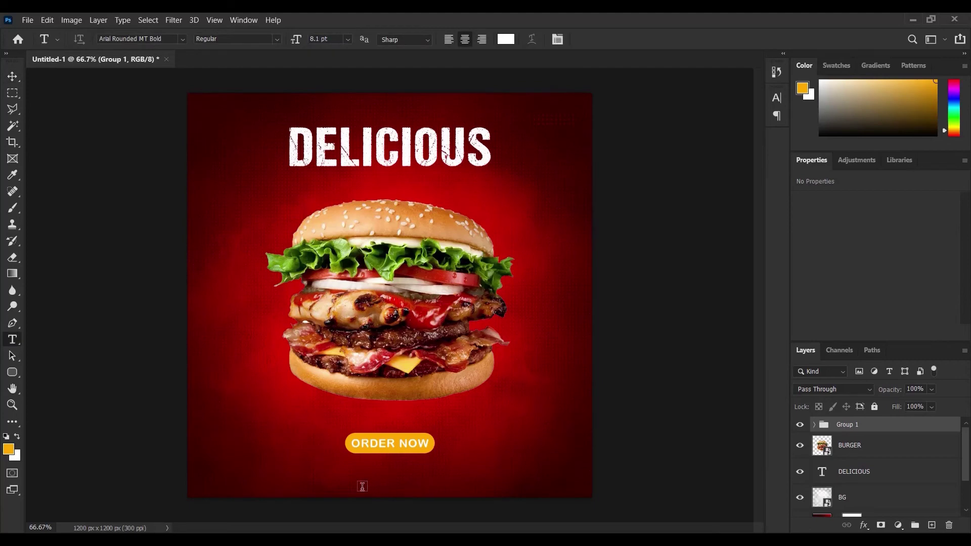
click(336, 478)
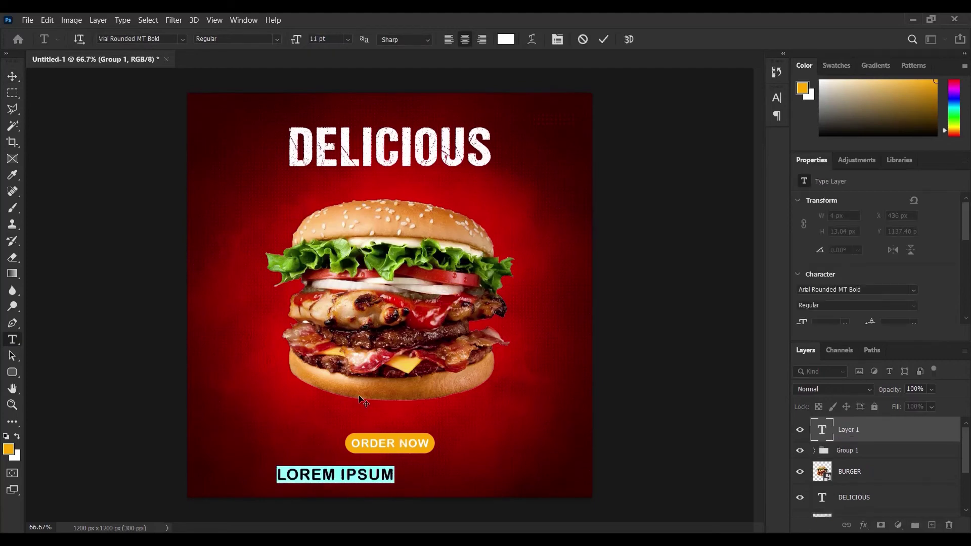
text(www.)
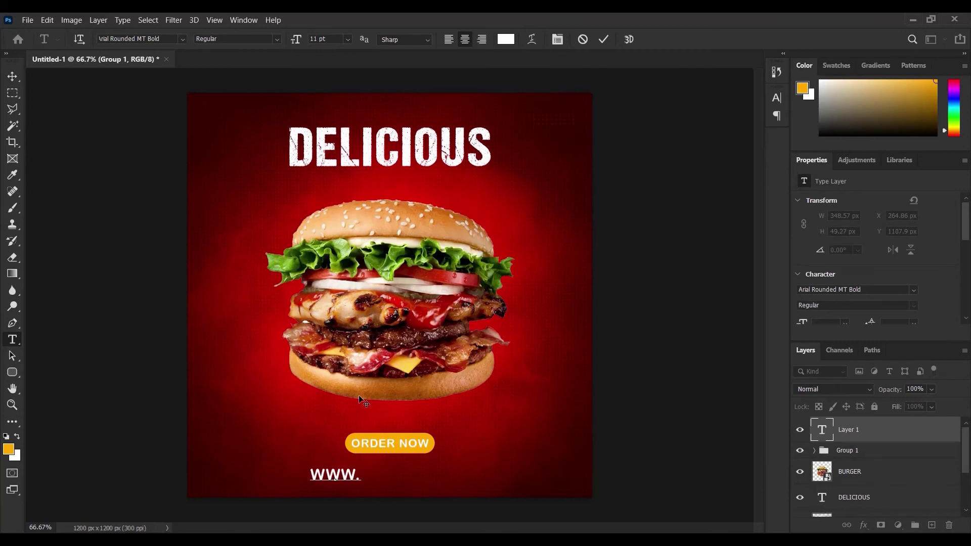
text(myburger)
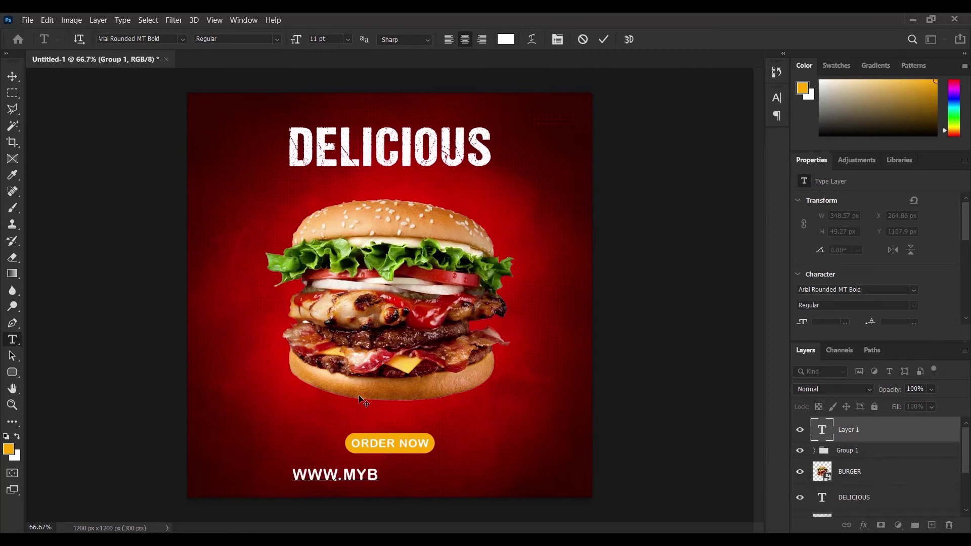
text(.com)
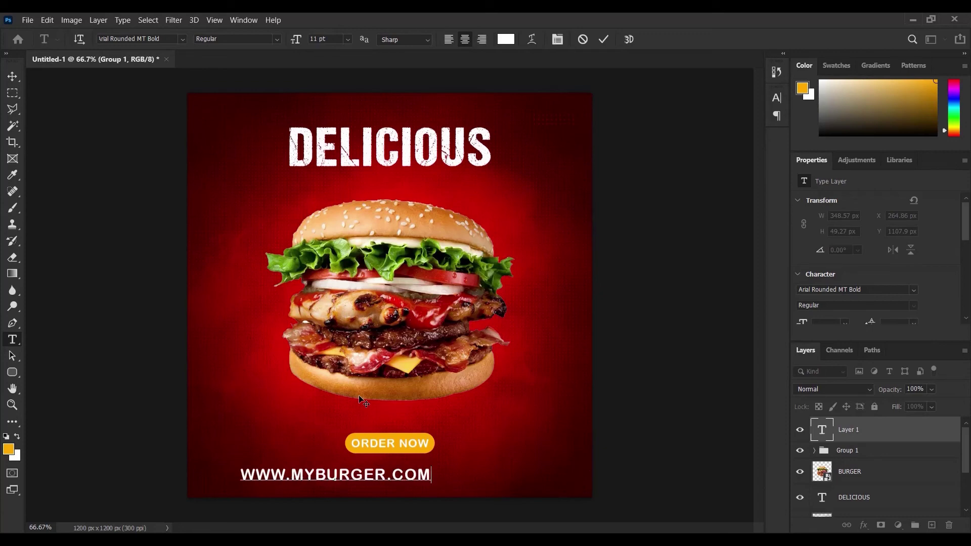
click(608, 39)
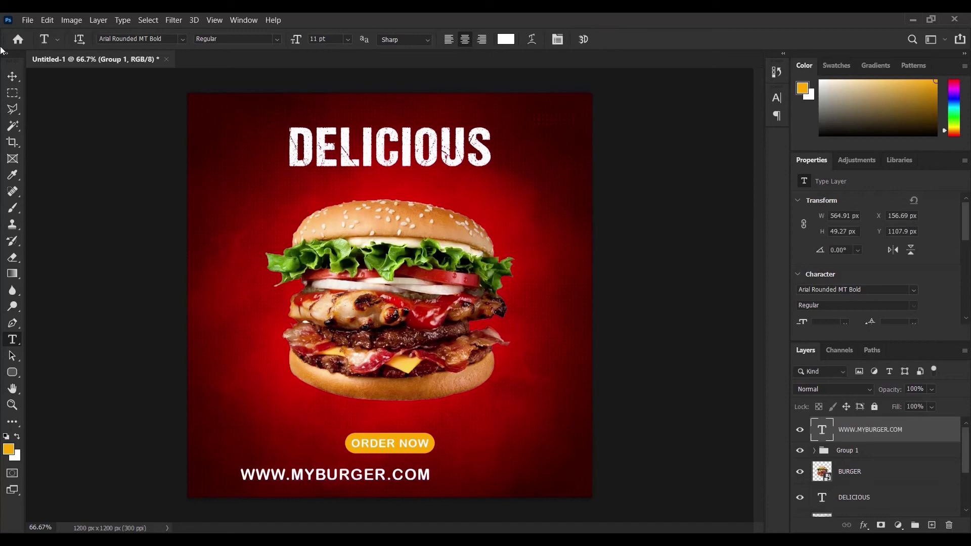
Scale the website address text down to about 71%
click(17, 76)
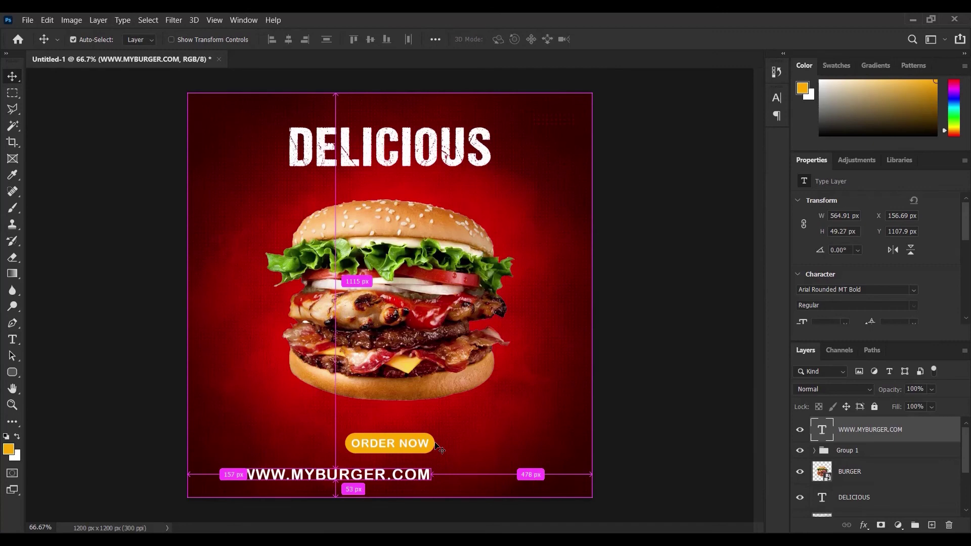
key(ctrl+t)
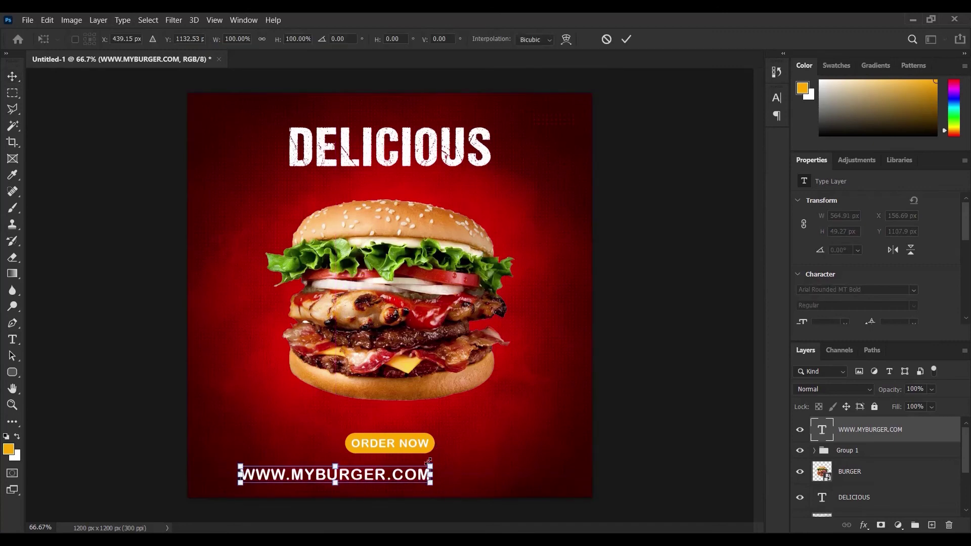
drag(431, 462, 403, 471)
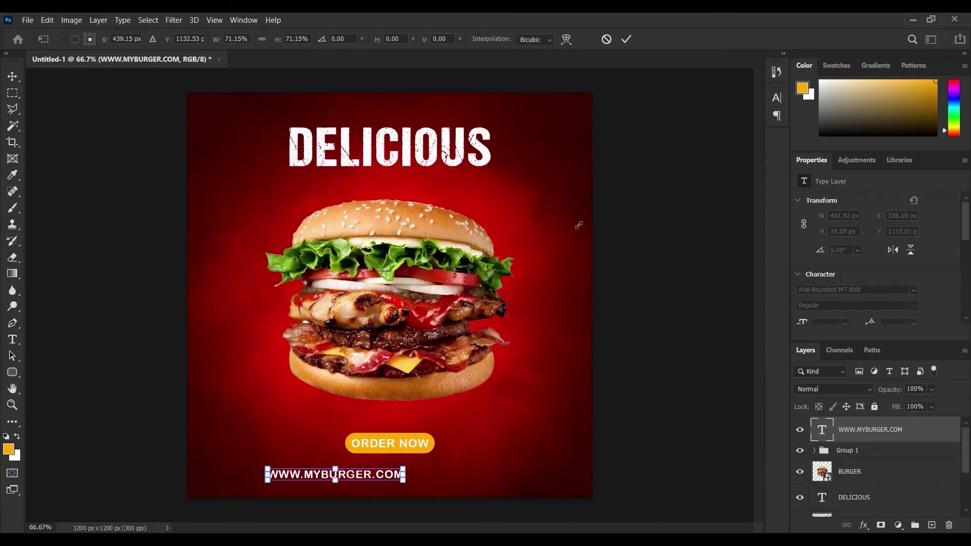
click(626, 40)
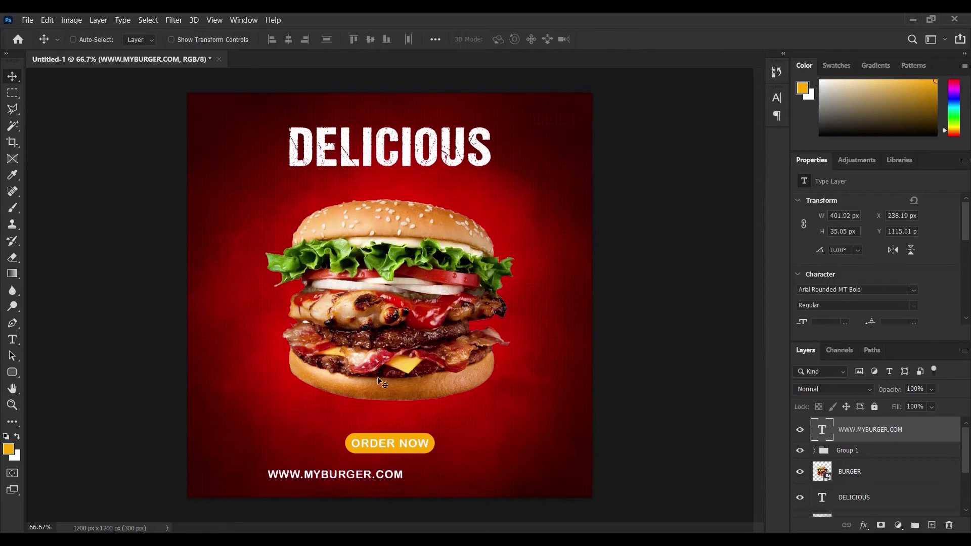
Place the website line just below the ORDER NOW button, centred horizontally on the canvas
drag(354, 482, 405, 464)
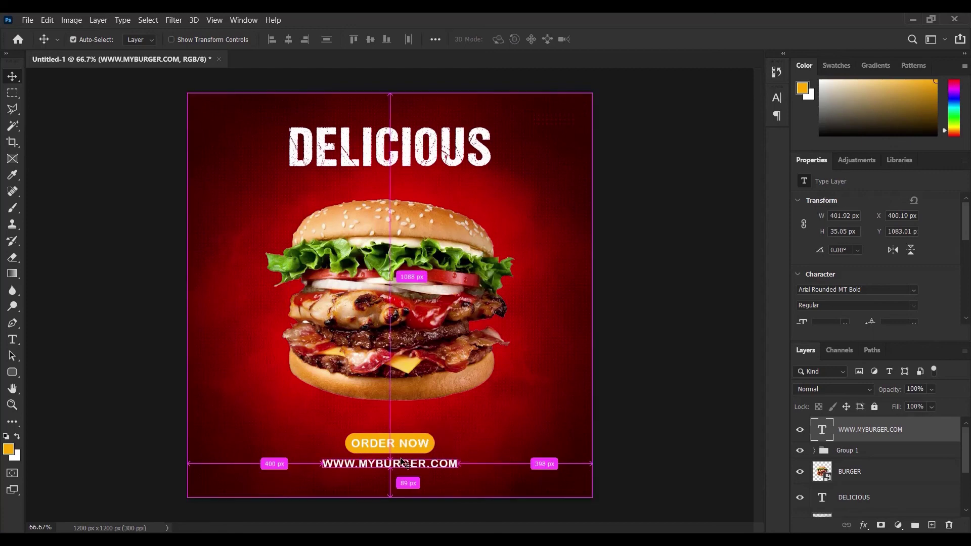
key(ctrl+a)
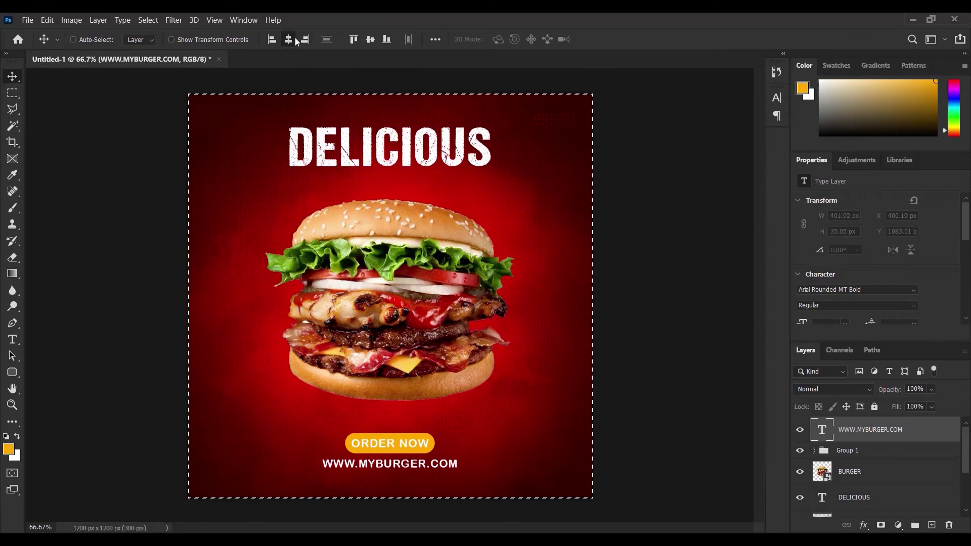
key(ctrl+d)
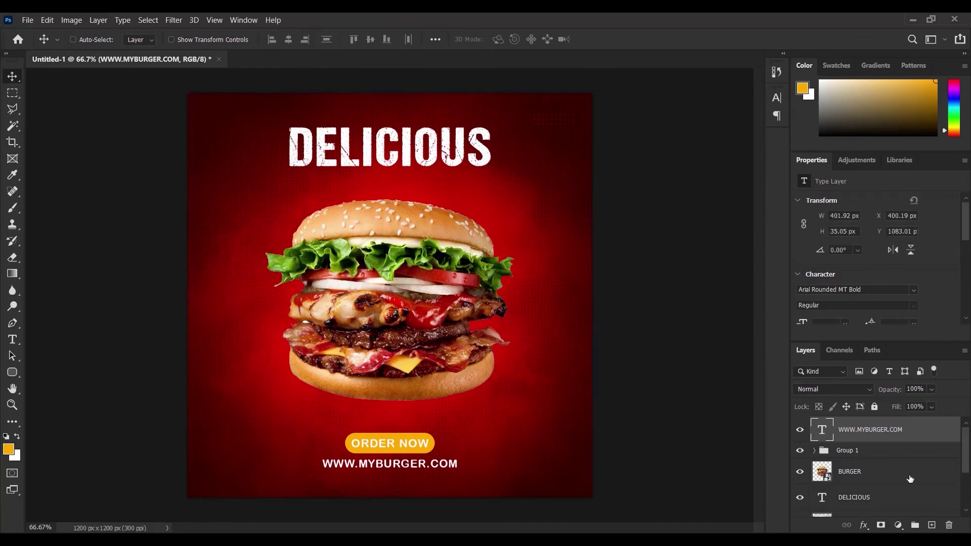
Nudge the ORDER NOW group and website line slightly lower, and the BURGER photo down to Y 315 px
ctrl+click(859, 450)
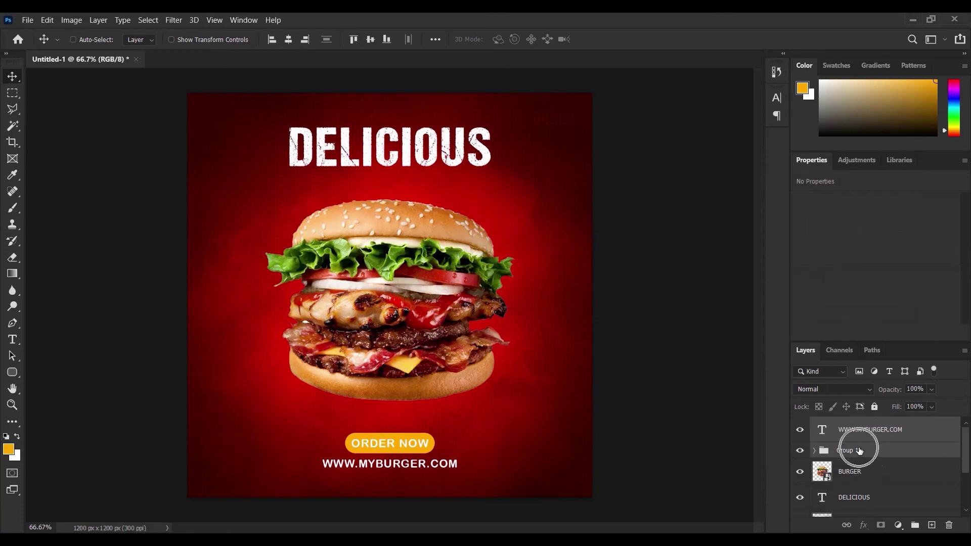
key(Down)
key(Down)
key(Down)
key(Down)
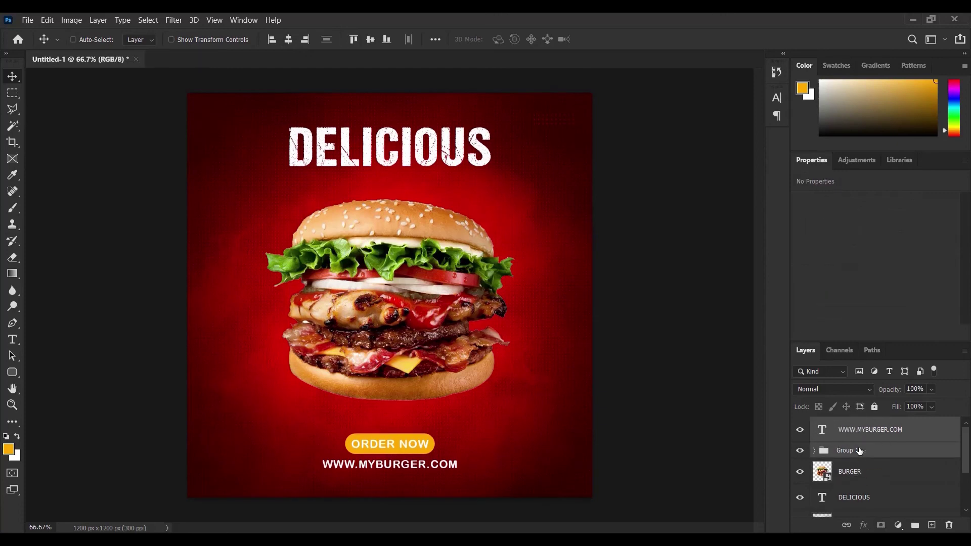
key(Down)
key(Down)
key(Down)
key(Down)
key(Down)
key(Down)
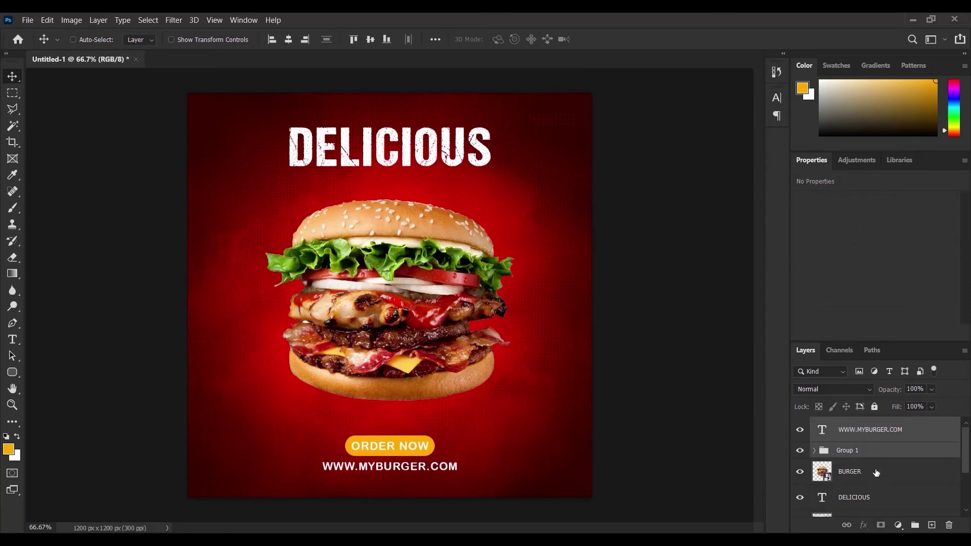
key(Down)
key(Down)
click(876, 473)
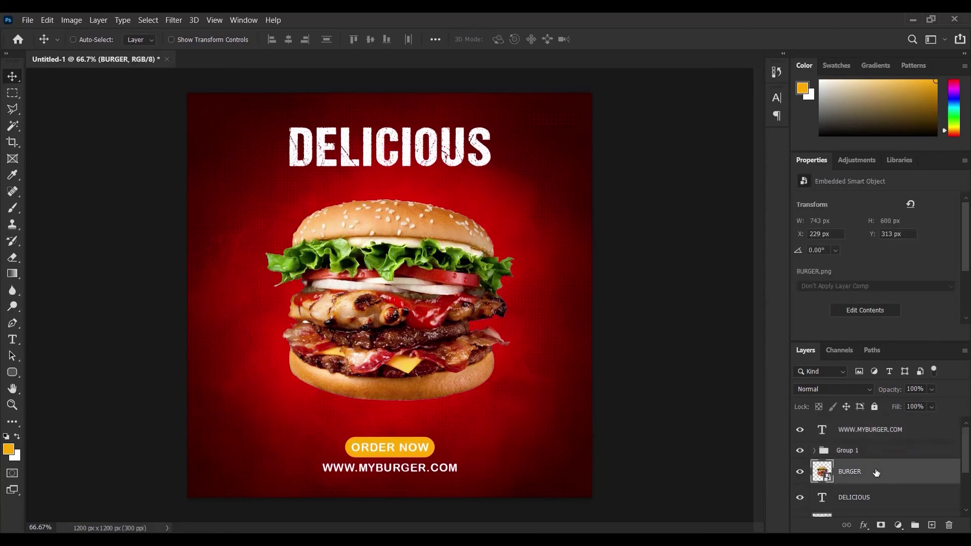
key(Down)
key(Down)
key(Down)
key(Down)
key(Down)
key(Down)
key(Down)
key(Down)
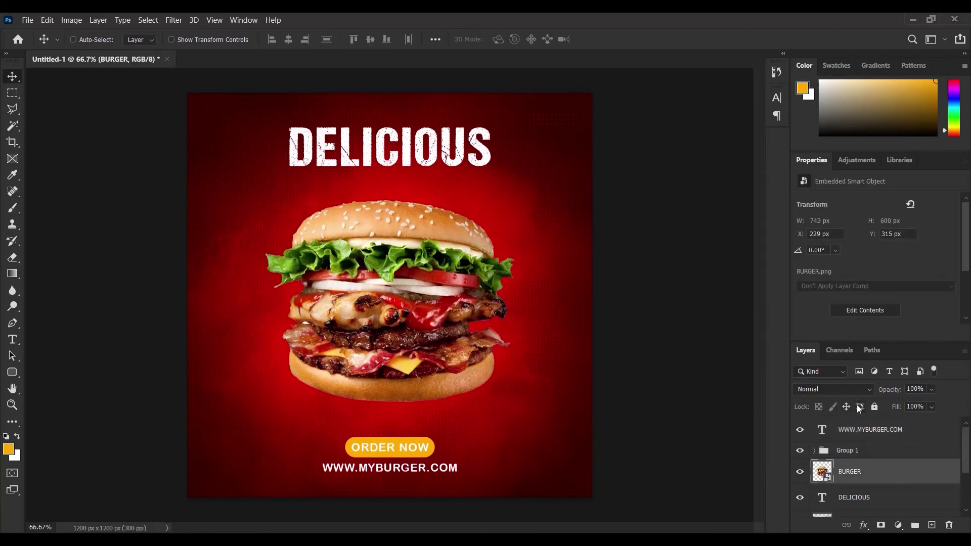